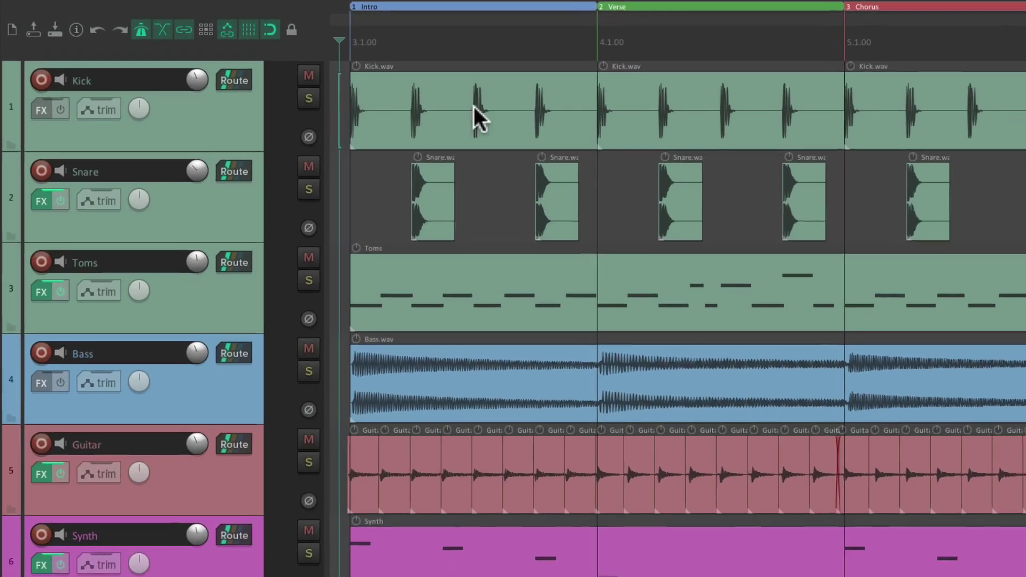
Delete the Kick item in the Intro and undo the deletion.
click(386, 83)
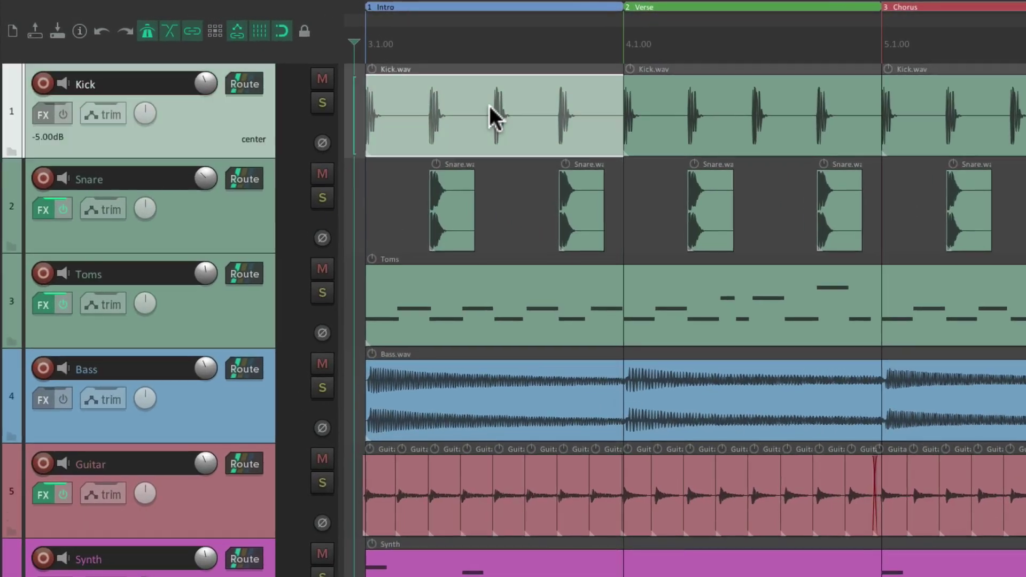
key(Delete)
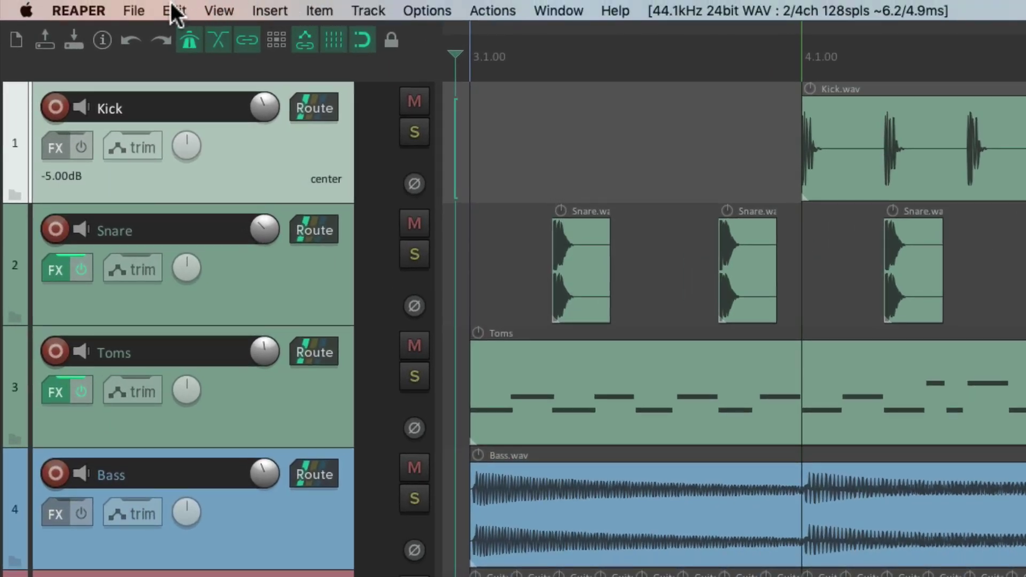
click(174, 11)
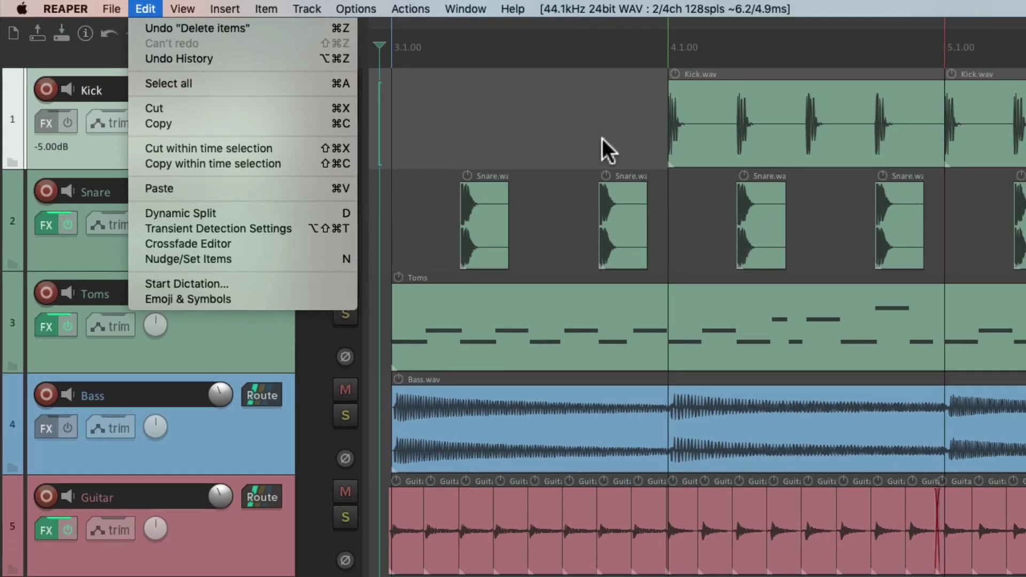
click(602, 139)
key(ctrl+z)
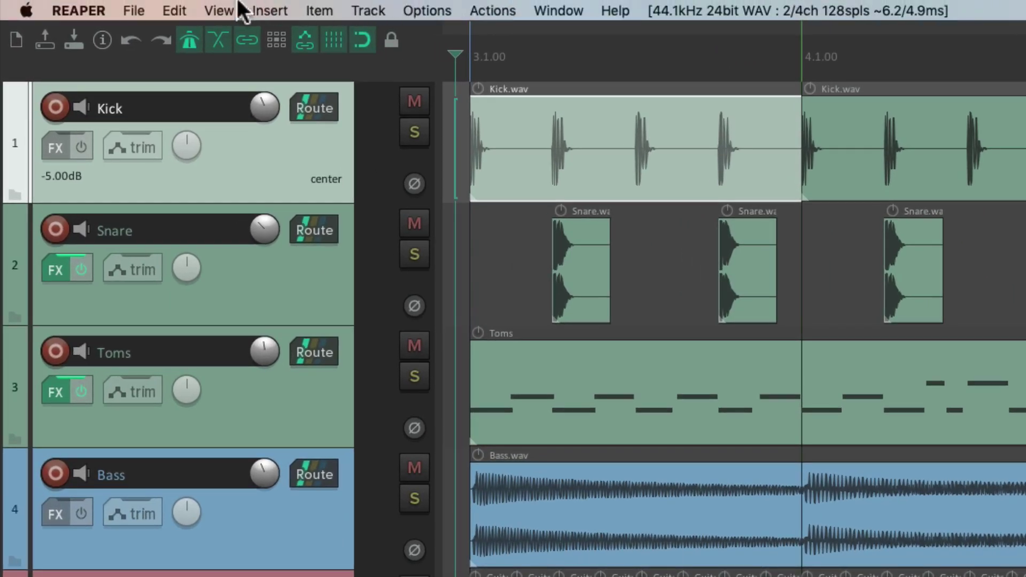
Reapply and undo the deletion of the Intro's Kick item twice in a row.
click(147, 9)
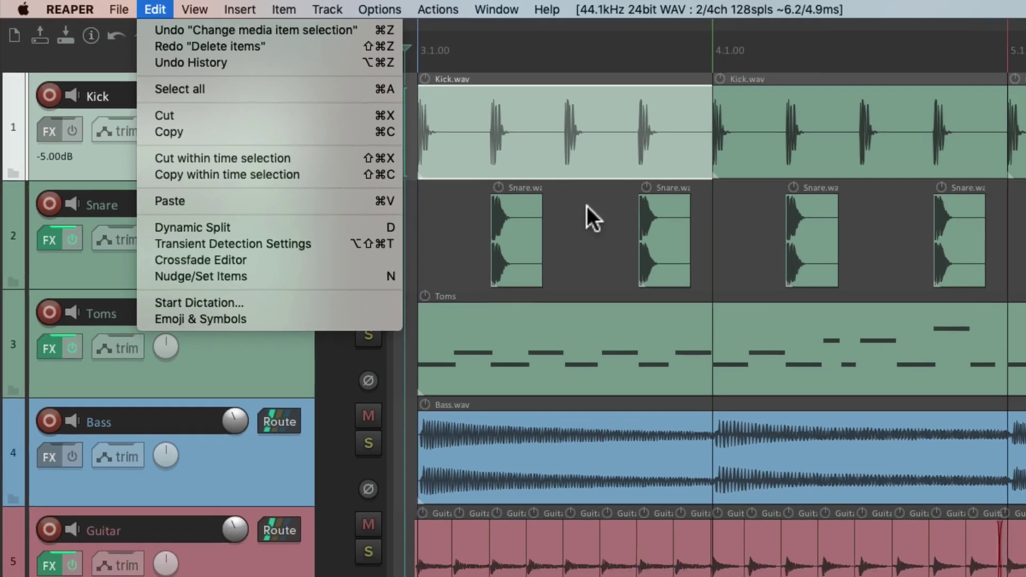
click(562, 225)
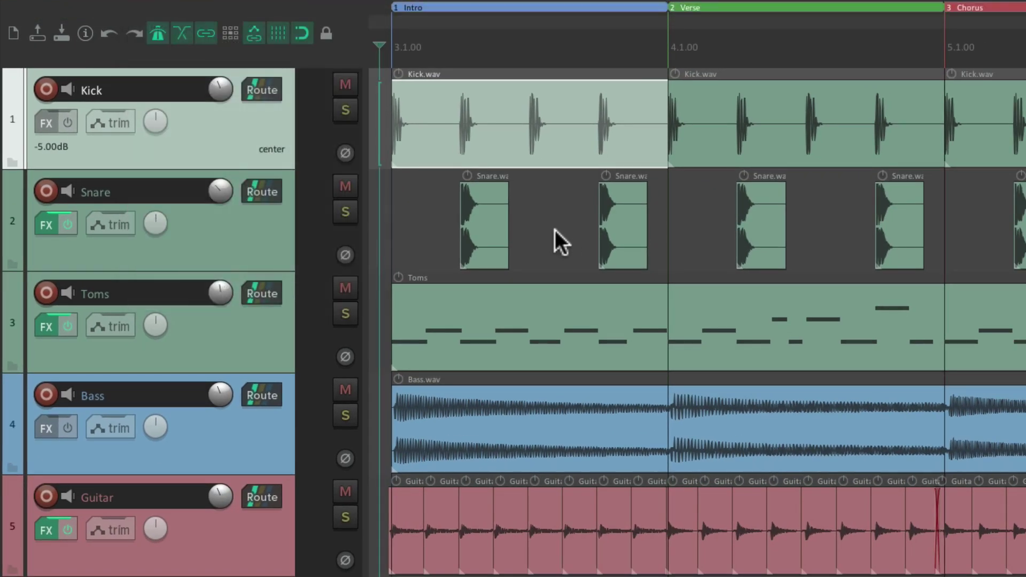
key(Delete)
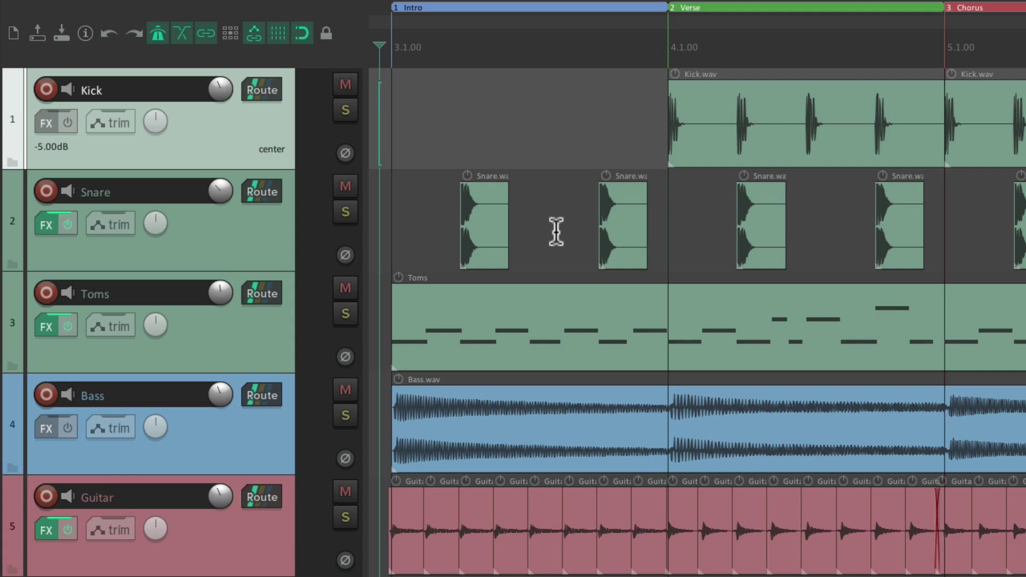
key(ctrl+z)
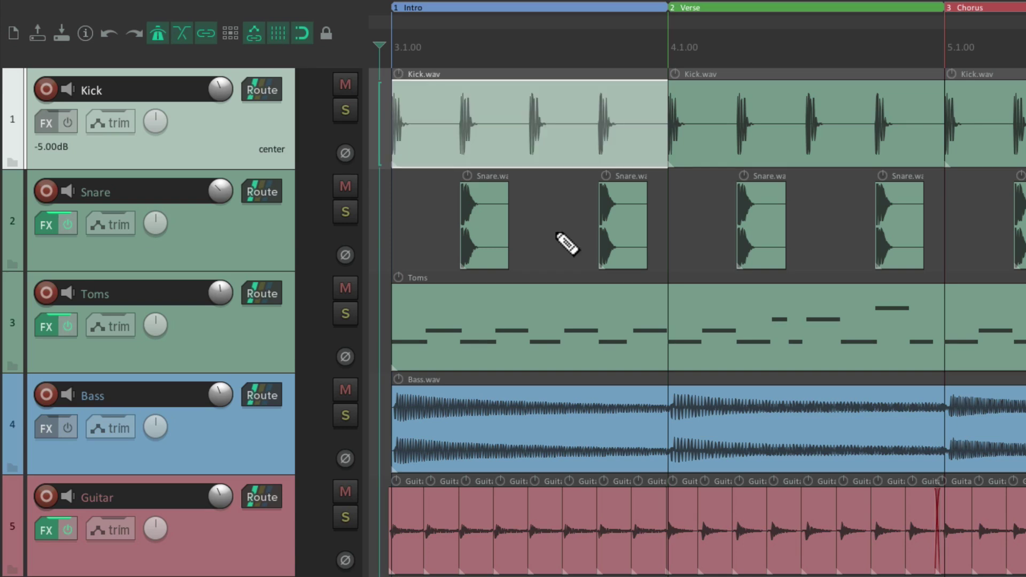
key(Delete)
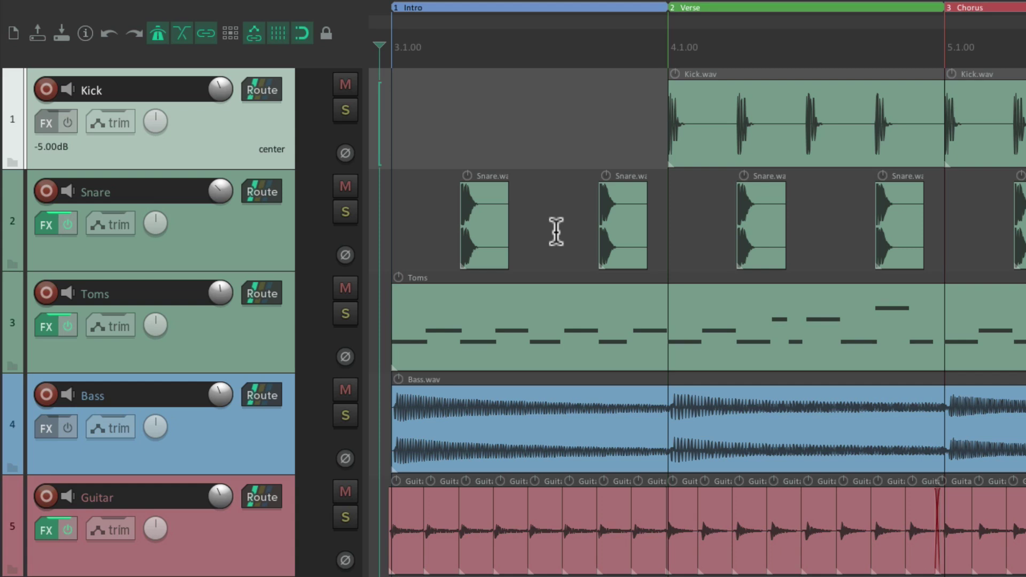
key(ctrl+z)
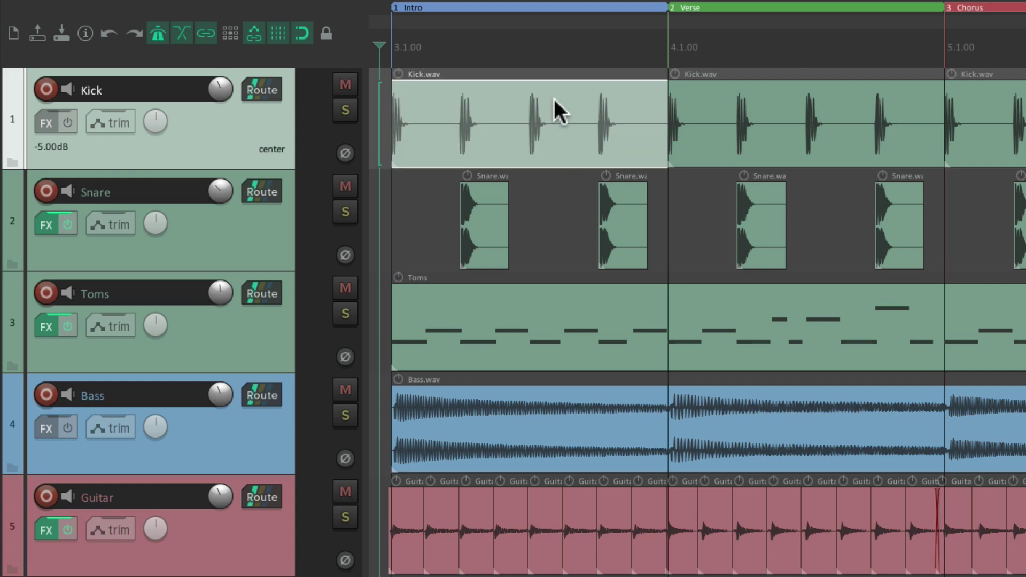
Delete the Kick items in the Intro and Verse regions.
key(Delete)
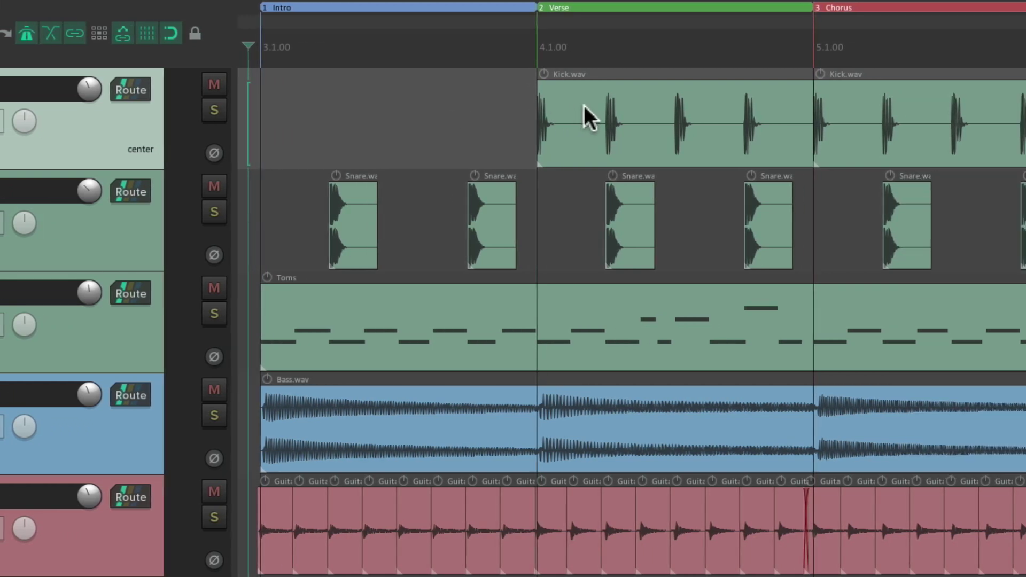
click(584, 105)
key(Delete)
Delete the four Snare items in the Intro and Verse one after another.
click(356, 214)
key(Delete)
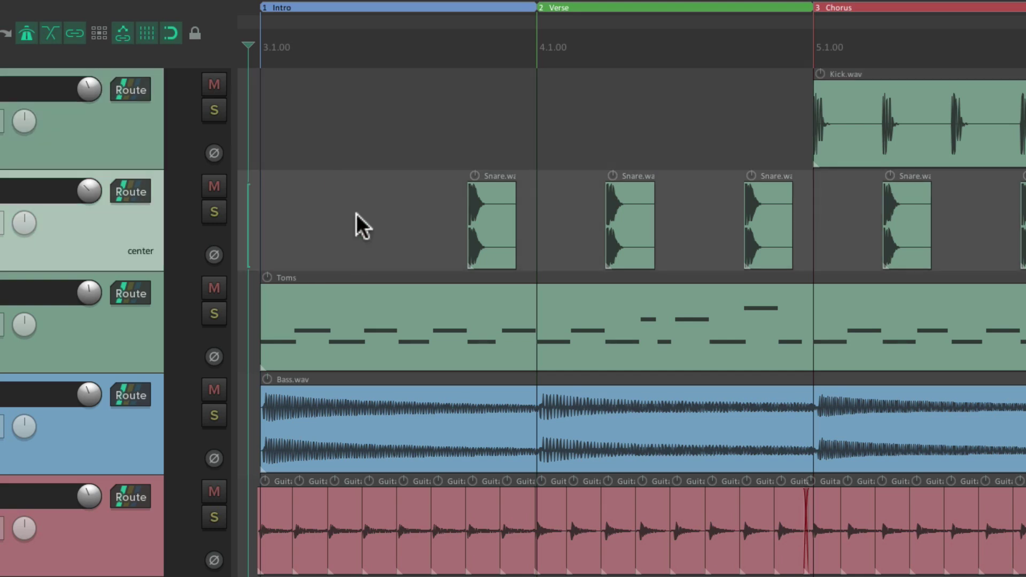
click(491, 214)
key(Delete)
click(627, 210)
key(Delete)
click(762, 206)
key(Delete)
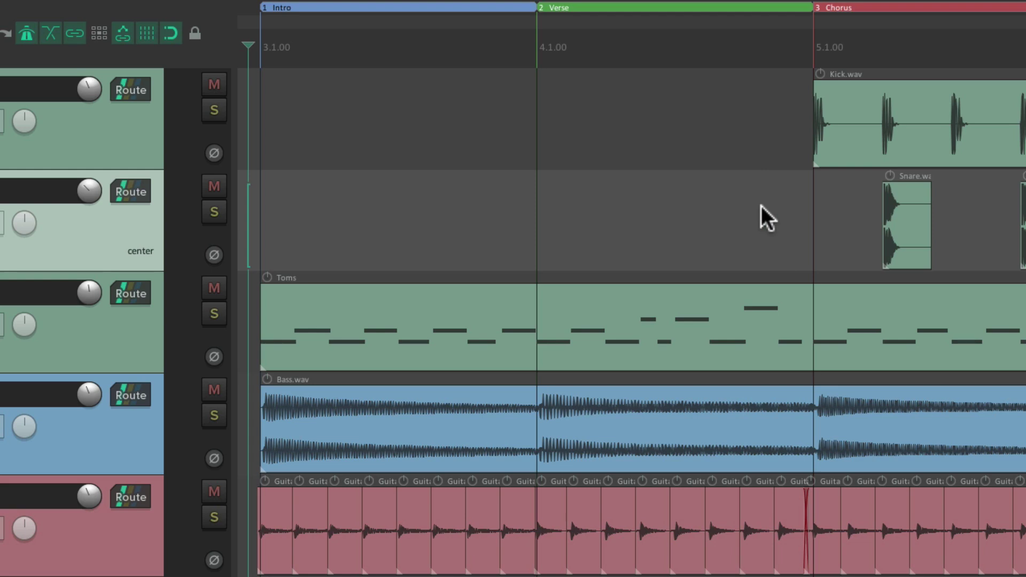
Open the Undo History and revert the project to its initial state.
click(142, 9)
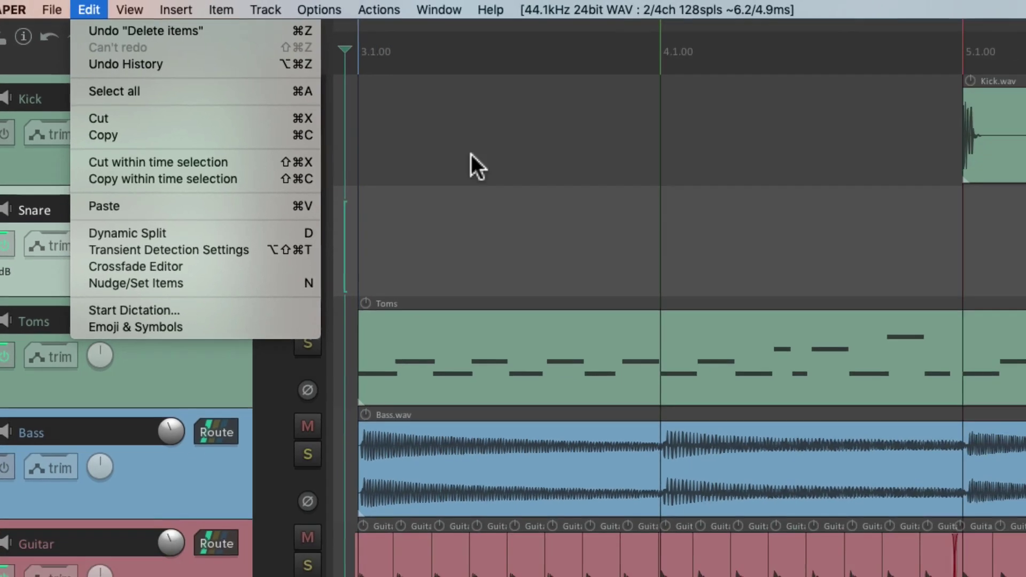
click(647, 241)
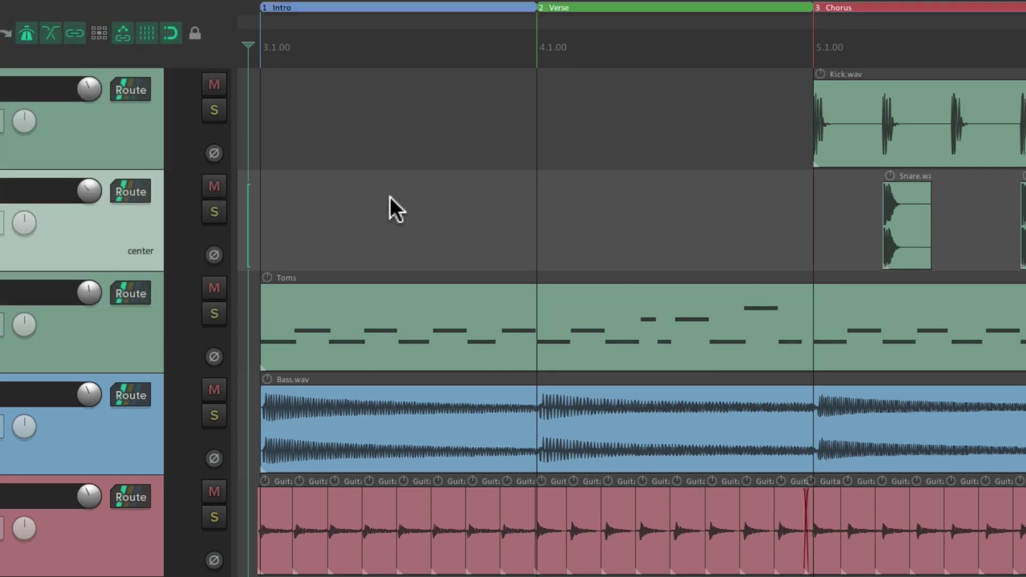
key(alt+super+z)
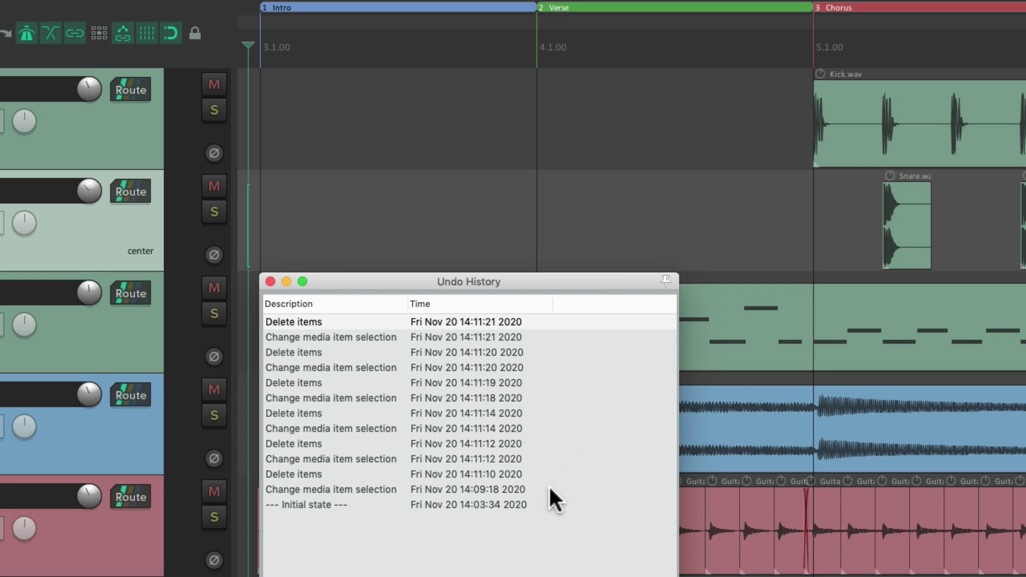
click(541, 506)
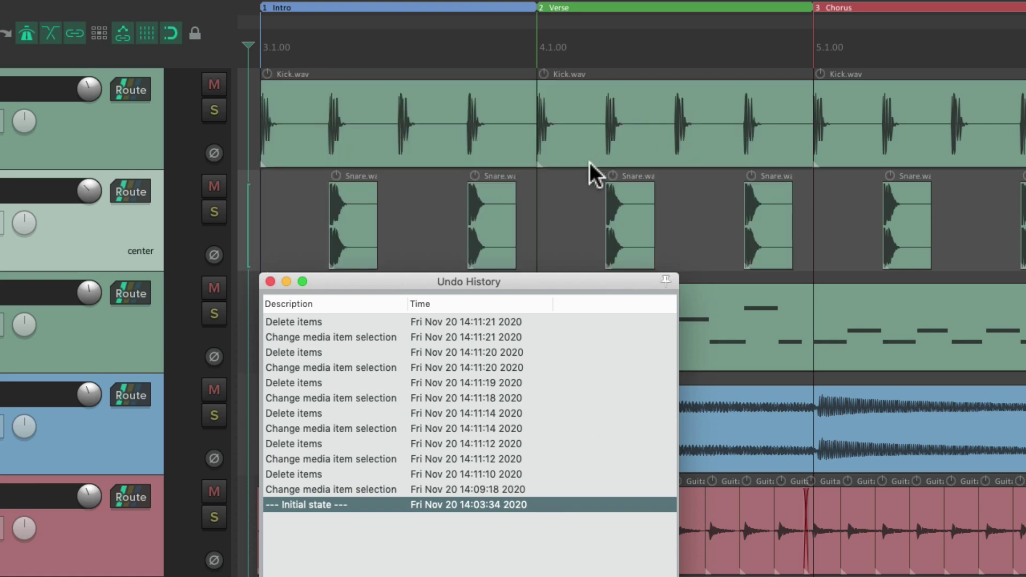
Restore the latest deletion, jump between several earlier states in the Undo History, and close it on the second Kick item's selection.
click(533, 322)
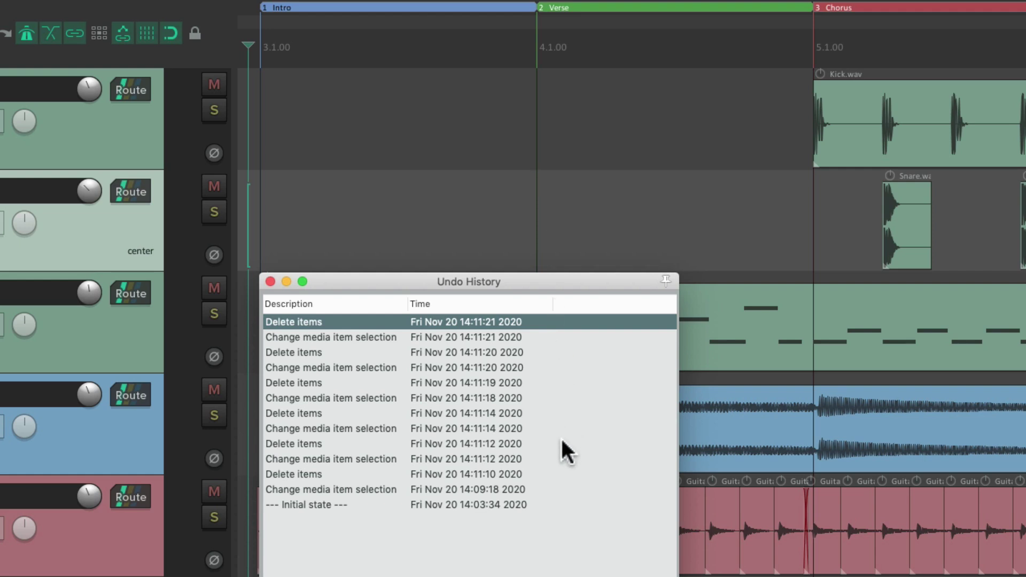
click(544, 408)
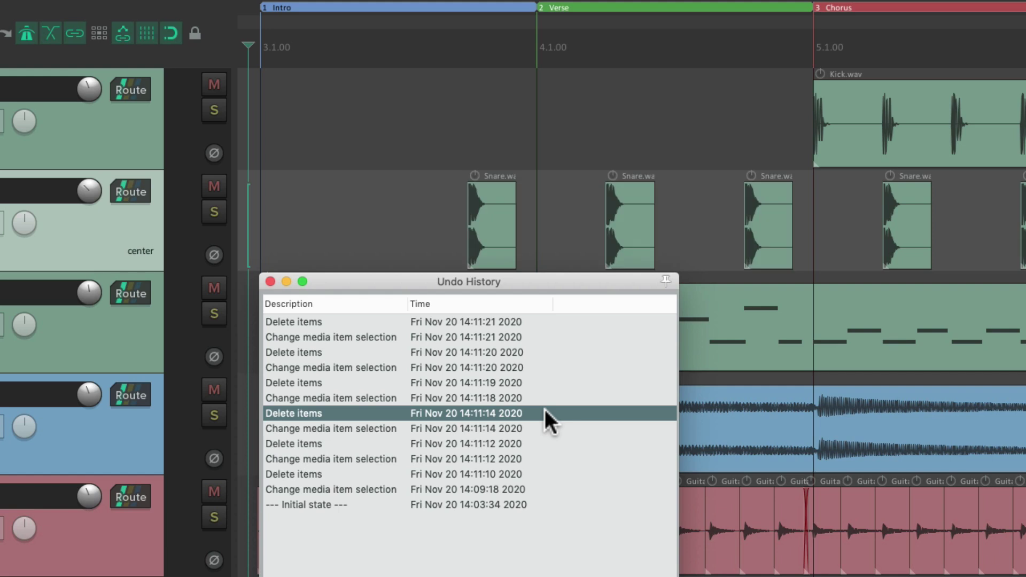
click(541, 466)
click(543, 364)
click(543, 335)
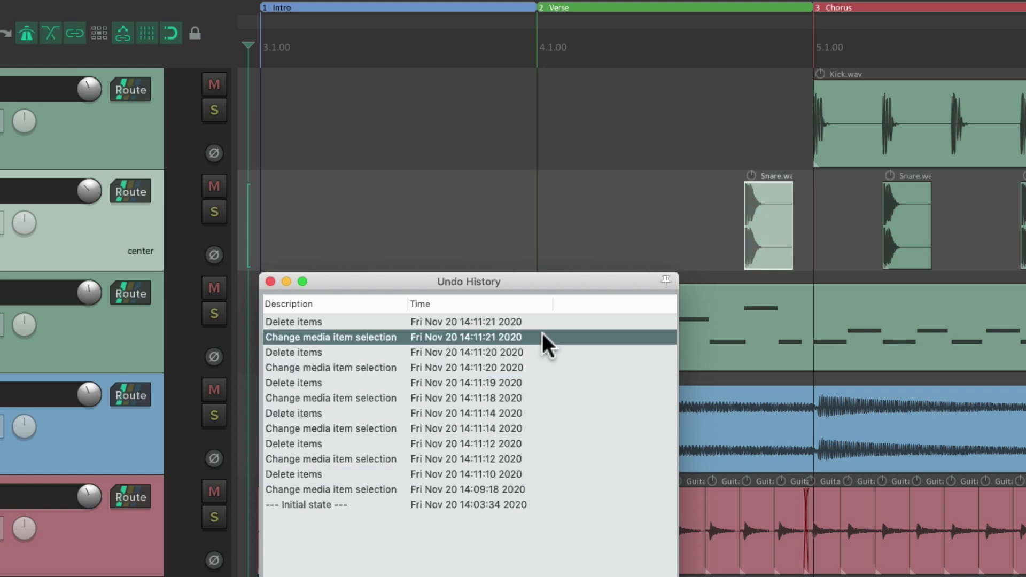
click(560, 427)
click(559, 457)
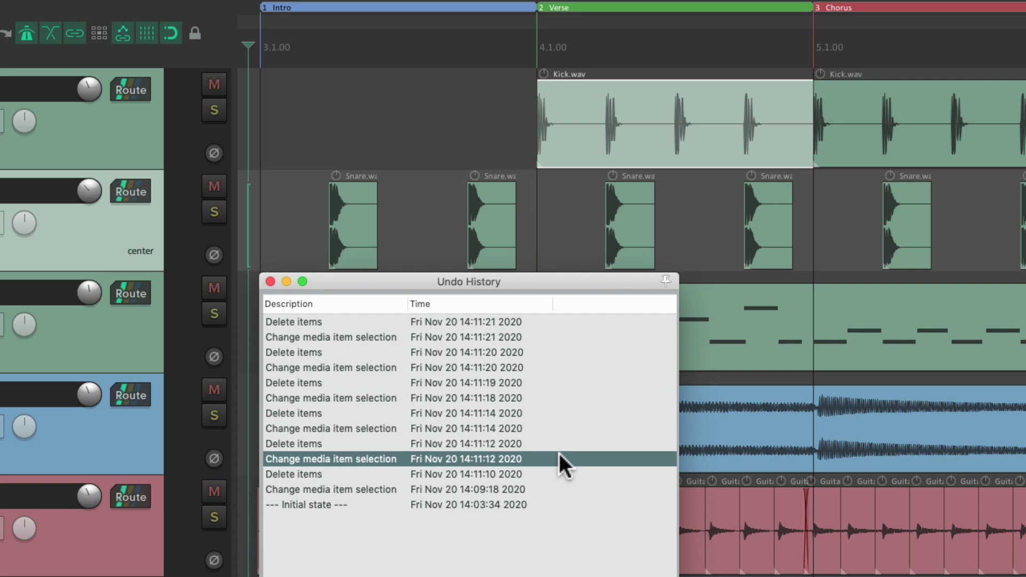
click(270, 281)
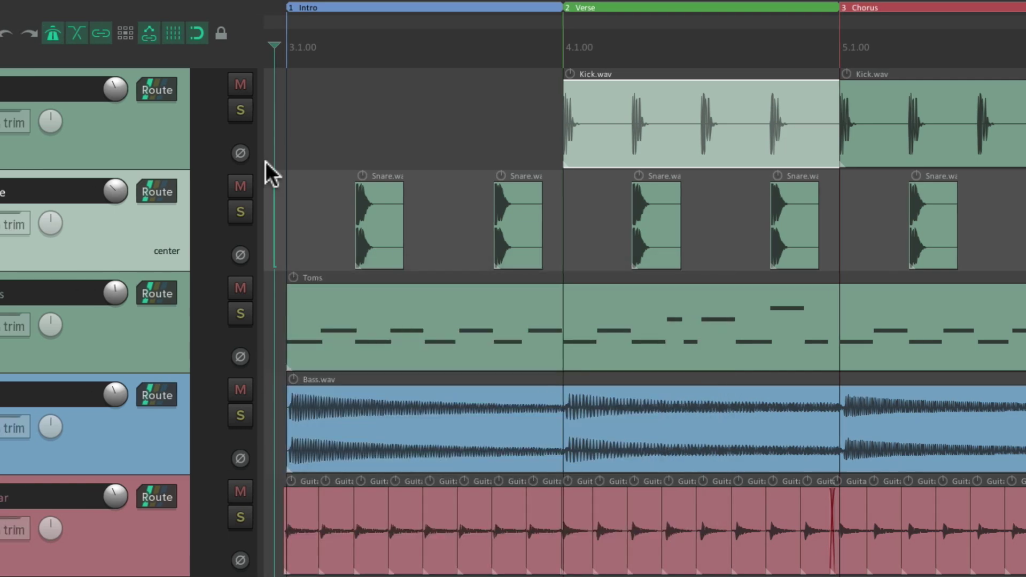
Select all tracks, starting from the Kick track, and clear the selection.
click(145, 9)
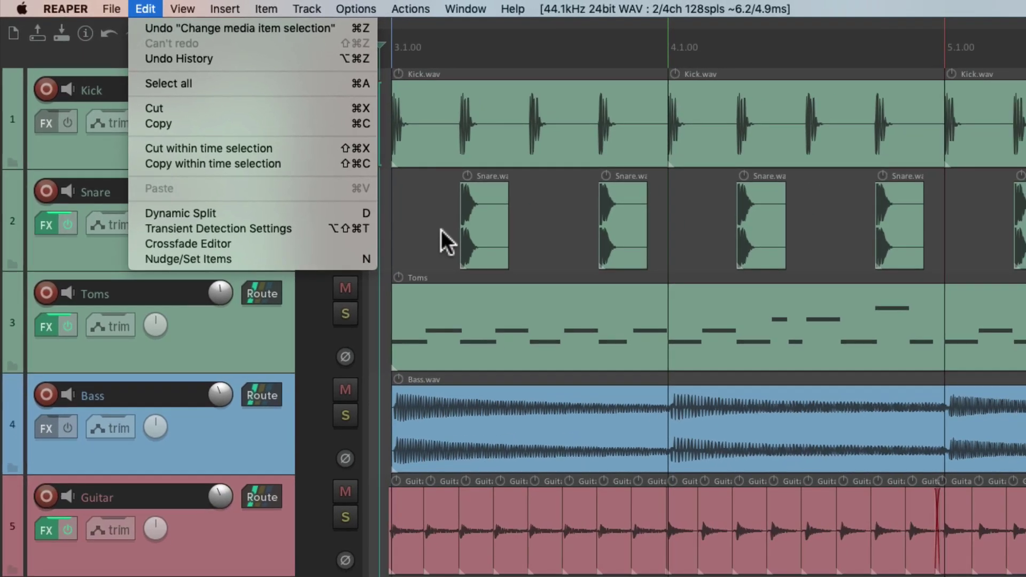
click(530, 276)
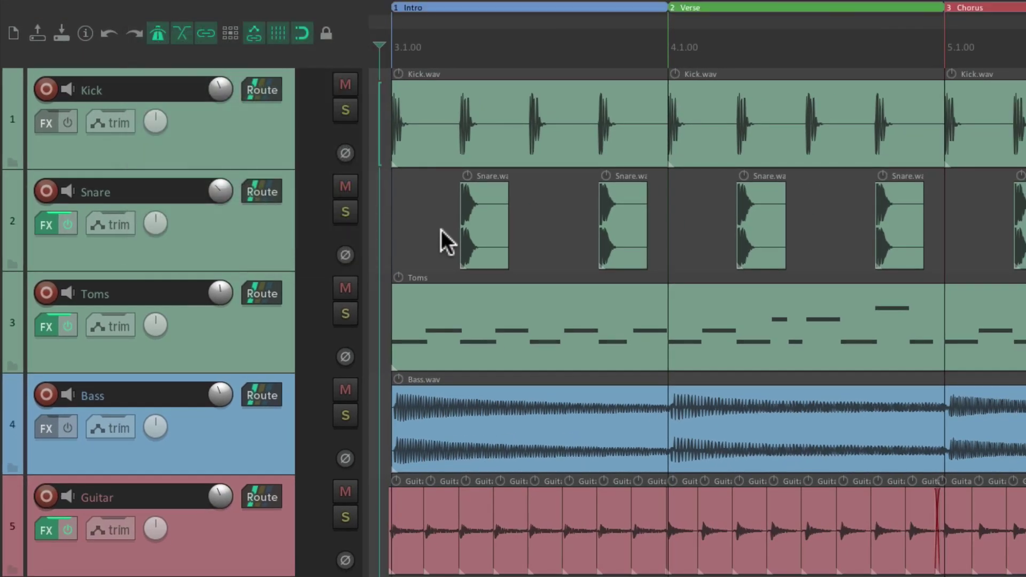
click(239, 124)
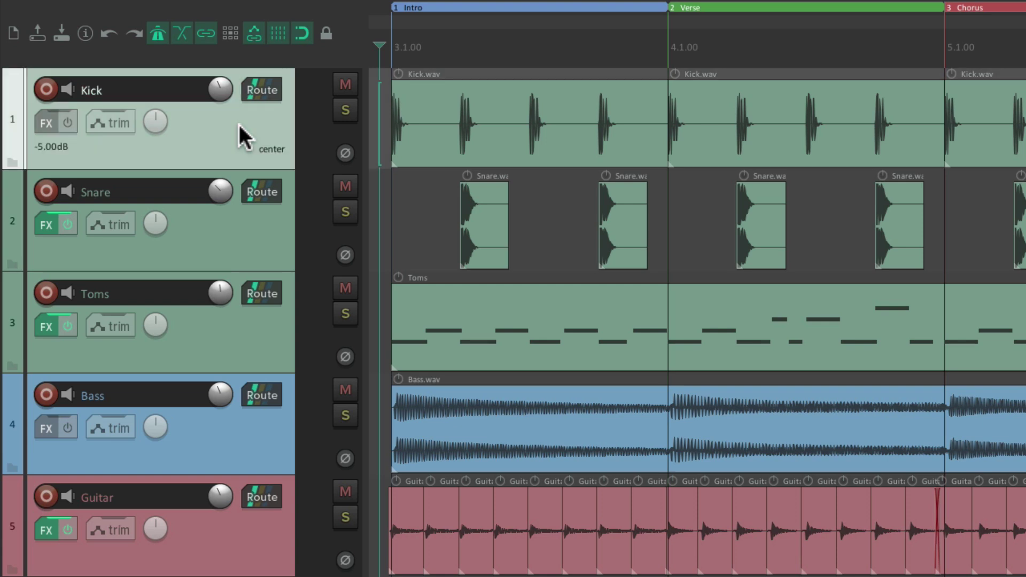
key(ctrl+a)
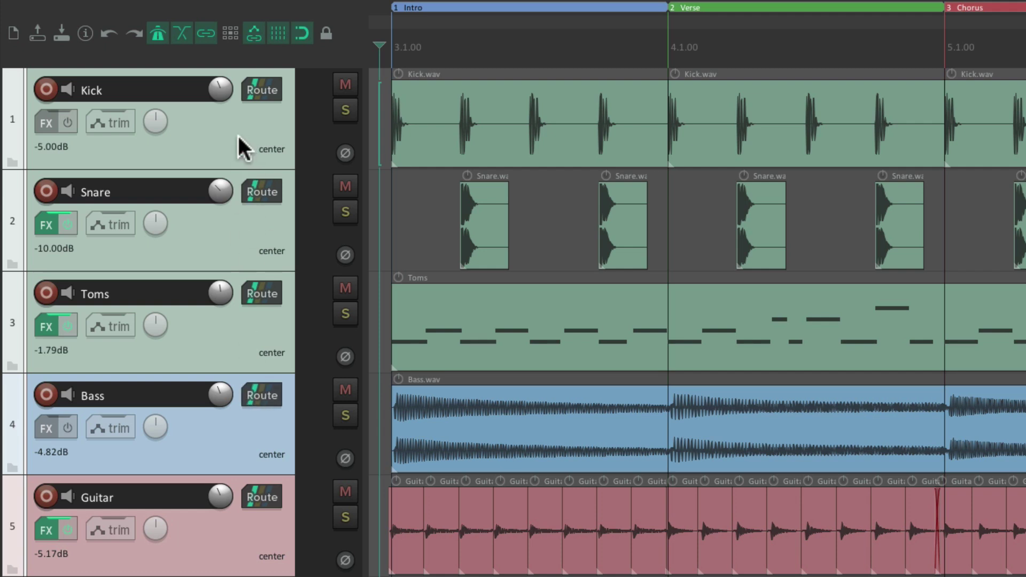
key(Escape)
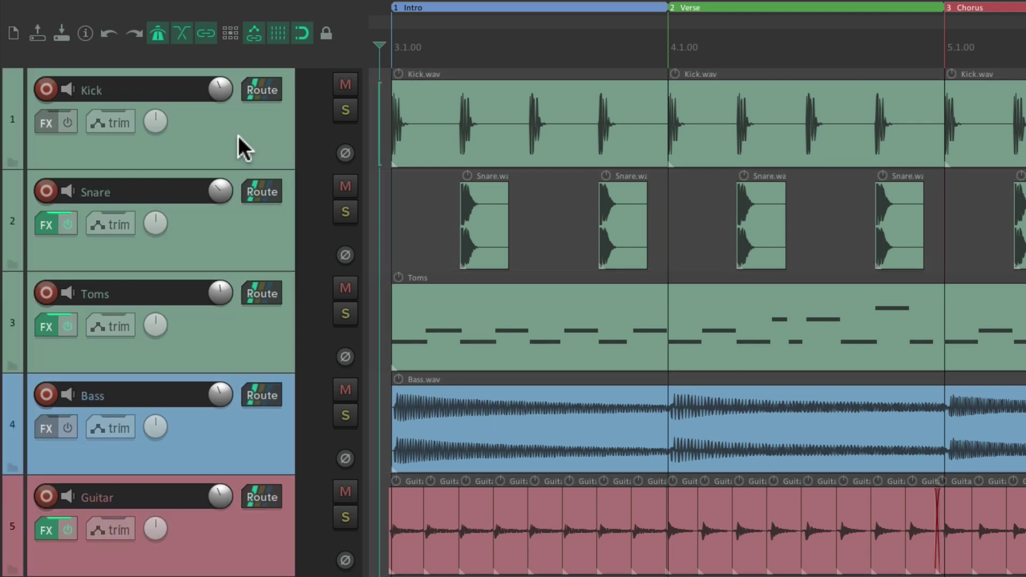
Select all media items in the arrangement and clear the selection.
click(508, 101)
key(ctrl+a)
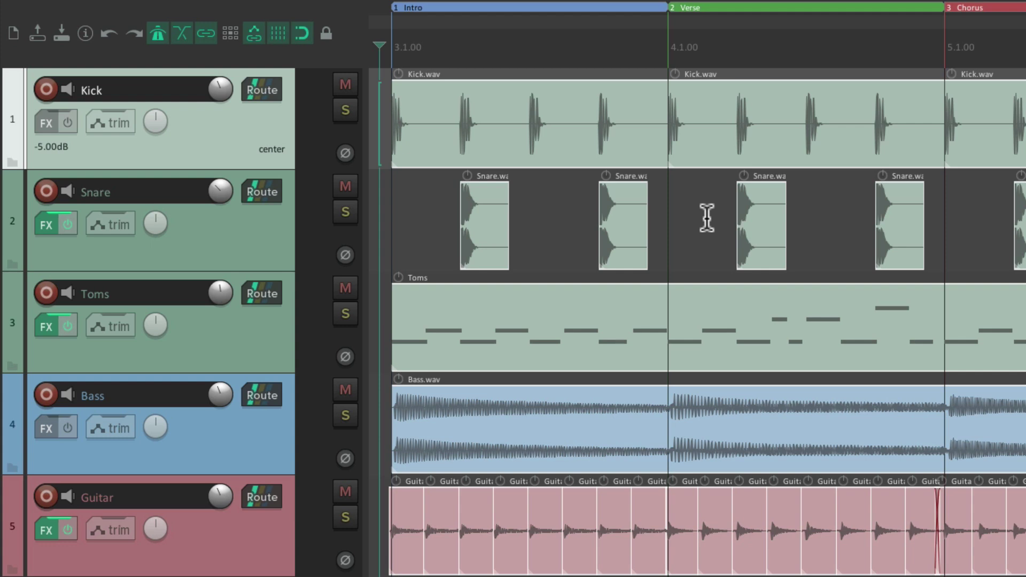
key(Escape)
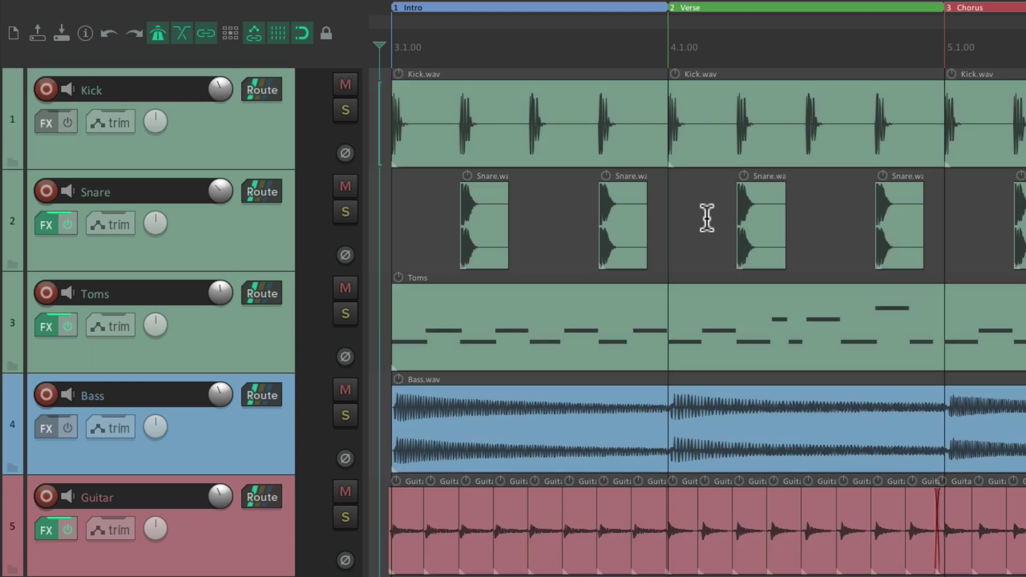
Show the Kick track's volume envelope and draw a freehand rising and falling curve across the Intro and Verse.
click(249, 125)
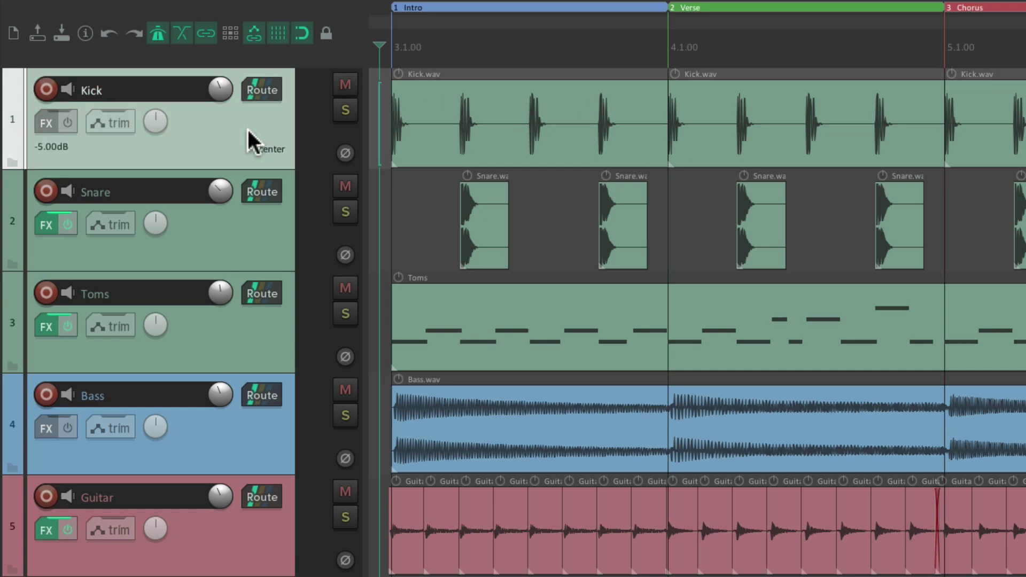
key(v)
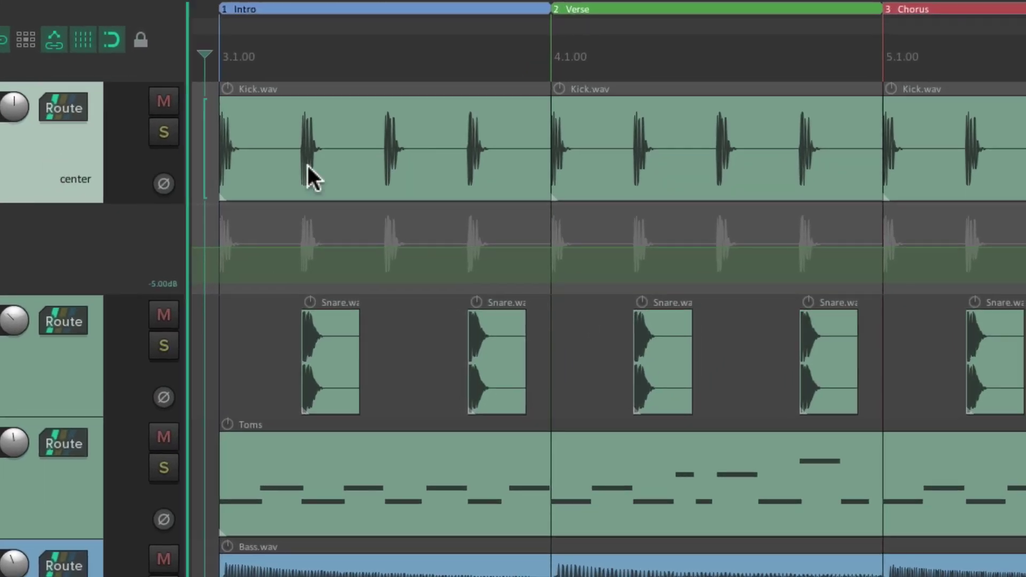
mouse_move(337, 252)
mouse_down()
mouse_move(468, 233)
mouse_move(528, 262)
mouse_move(549, 236)
mouse_move(780, 271)
mouse_move(815, 247)
mouse_up()
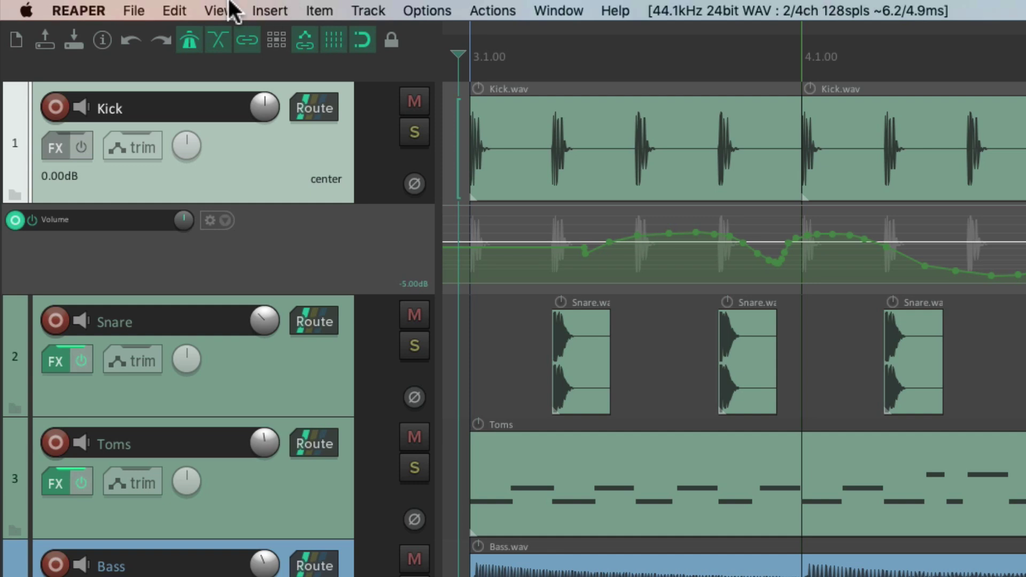
Cut the Kick track together with its items and volume envelope.
click(177, 11)
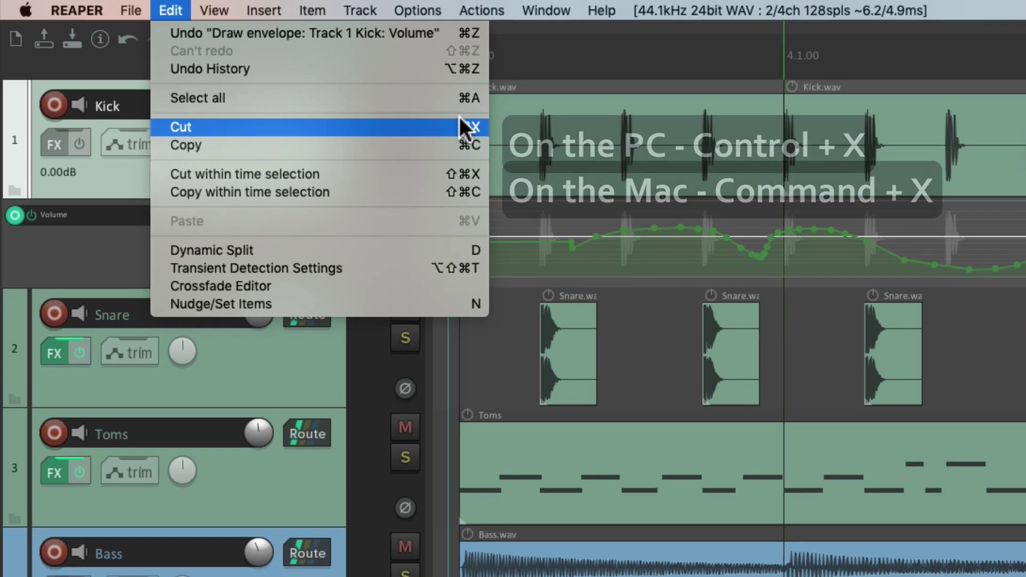
click(455, 133)
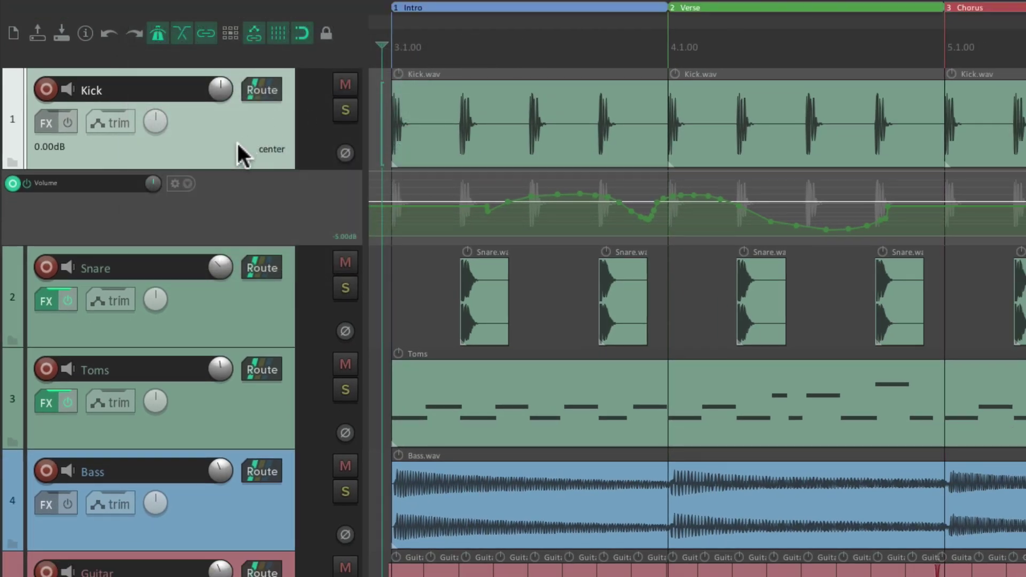
key(ctrl+x)
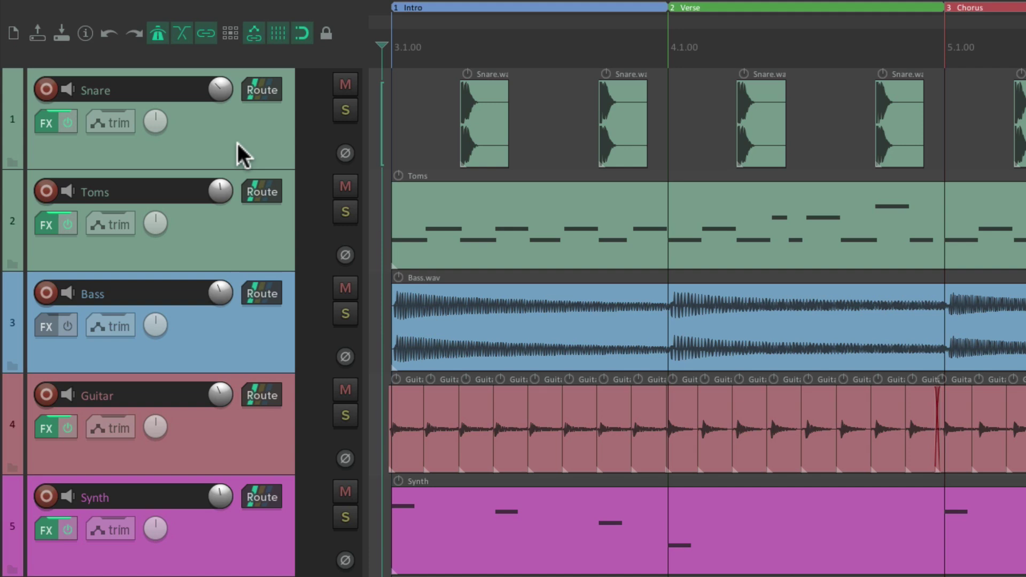
Cut the Kick and Snare tracks together with their contents, and restore both tracks.
key(ctrl+z)
ctrl+click(252, 310)
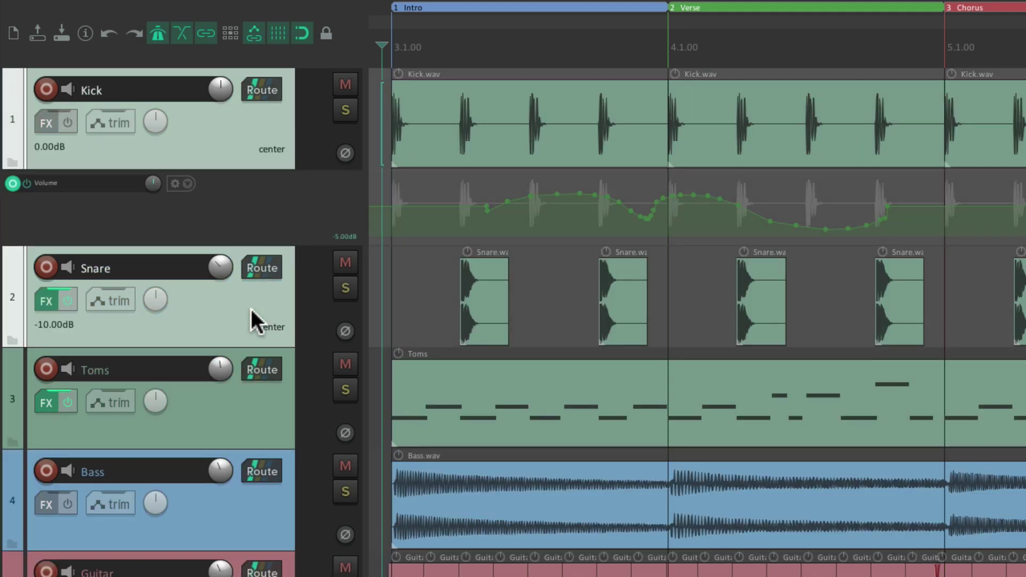
key(ctrl+x)
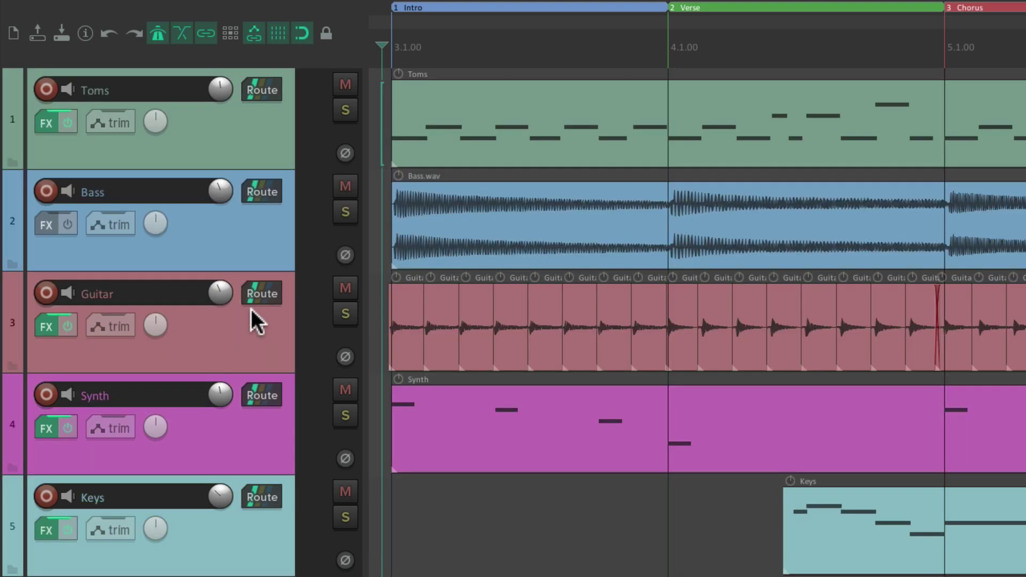
key(ctrl+v)
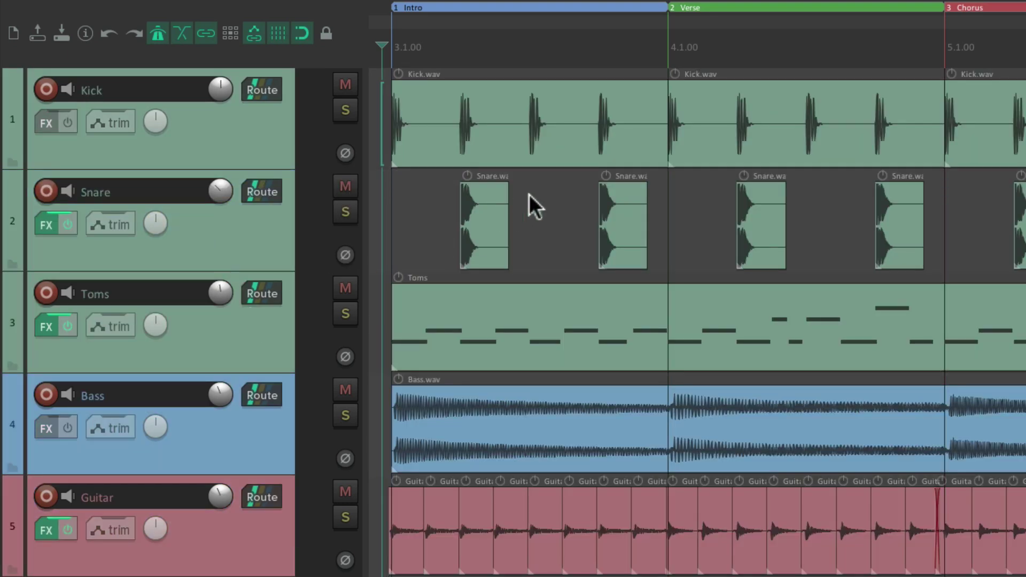
Delete the Kick item in the Intro and the first Snare item in the Verse.
click(546, 104)
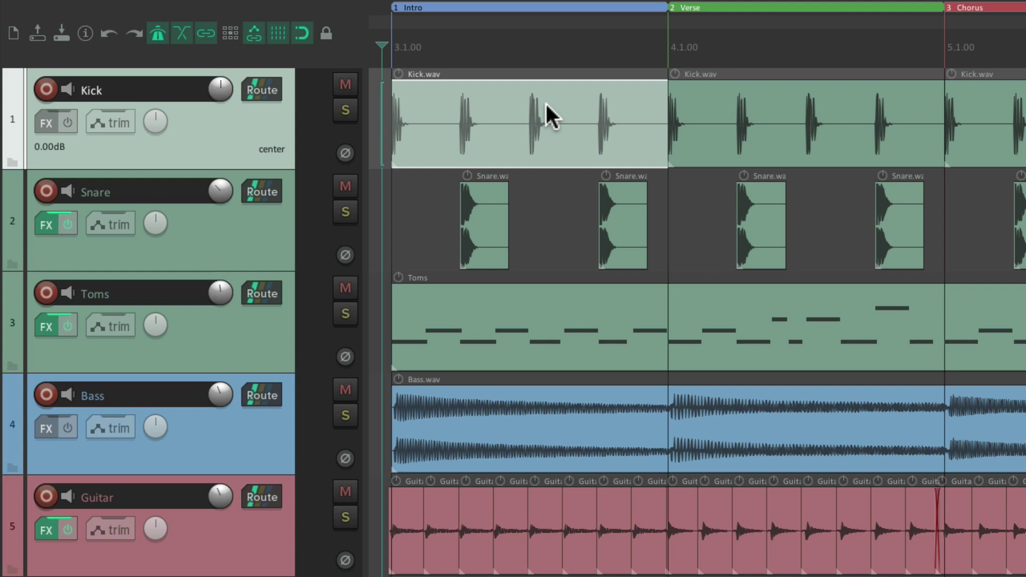
key(Delete)
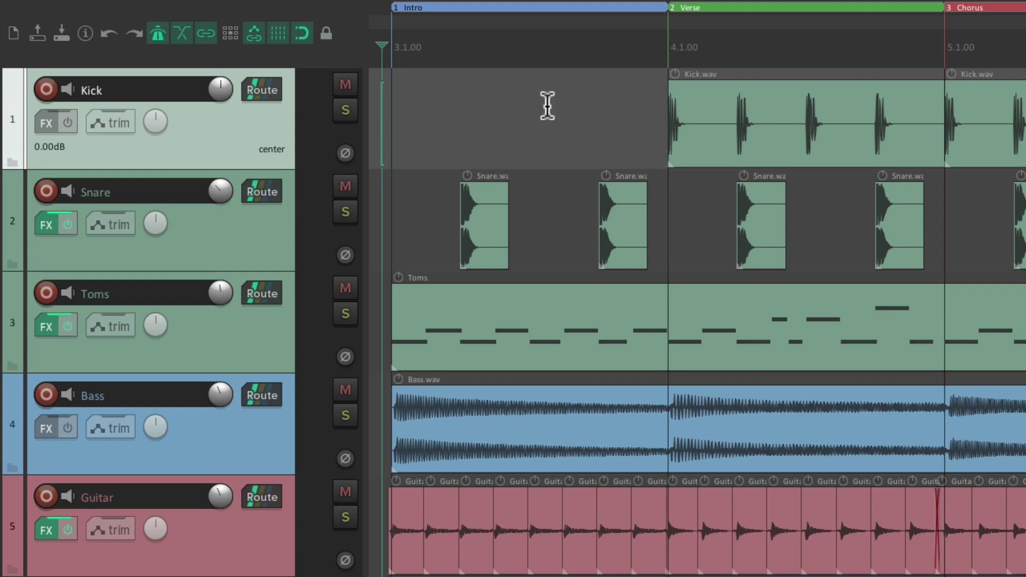
click(756, 202)
key(Delete)
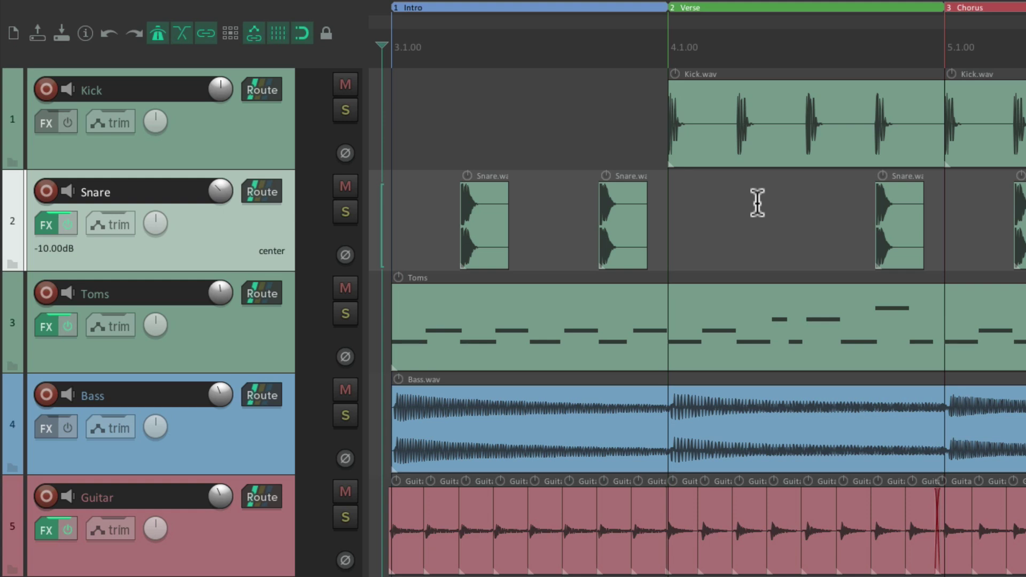
Restore the deleted Kick and Snare items and cut all points from the Kick track's volume envelope.
key(ctrl+z)
key(ctrl+z)
key(ctrl+z)
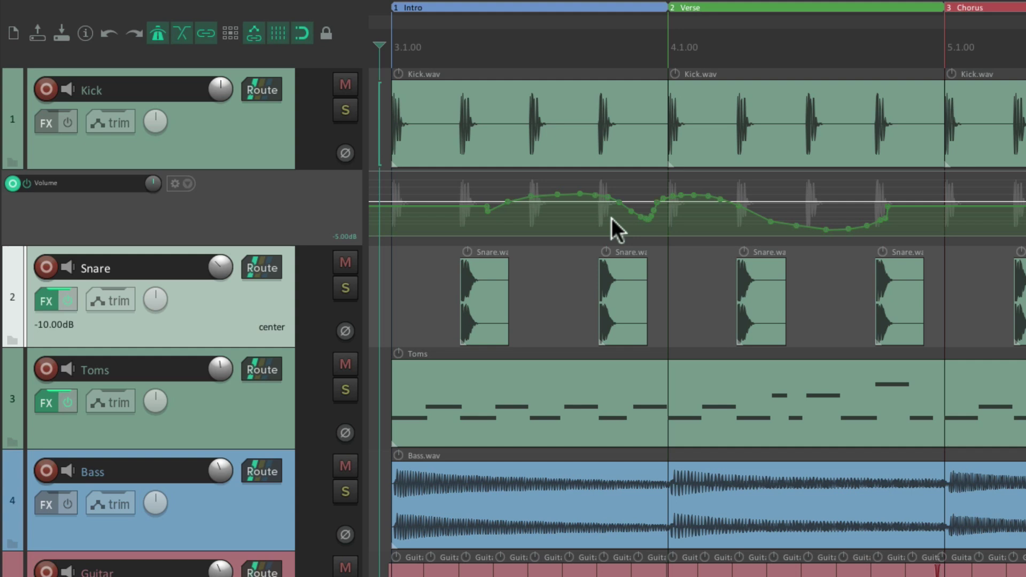
key(ctrl+z)
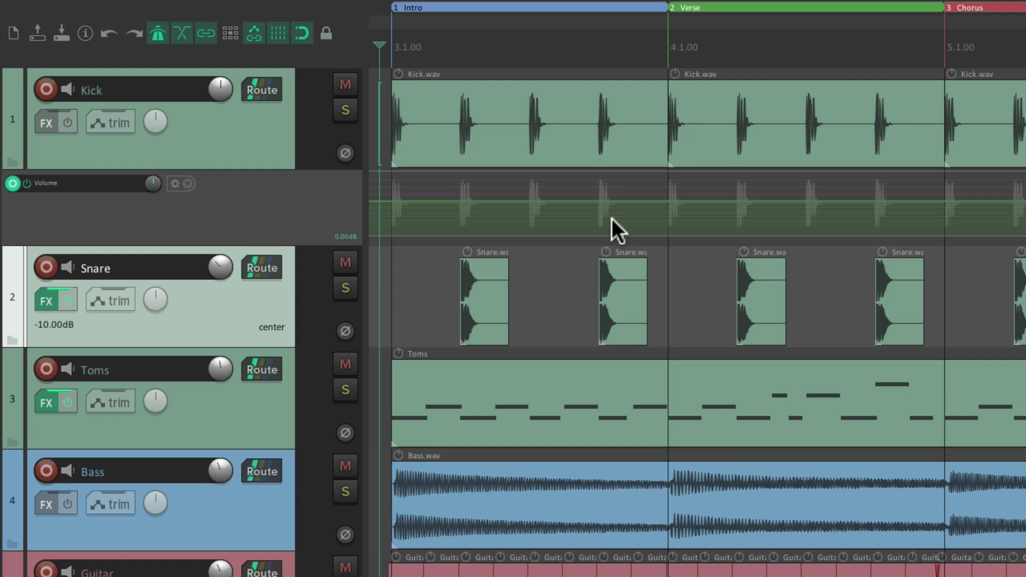
Copy the Kick track, paste the duplicate directly below the original, and undo the paste.
mouse_move(284, 7)
click(146, 9)
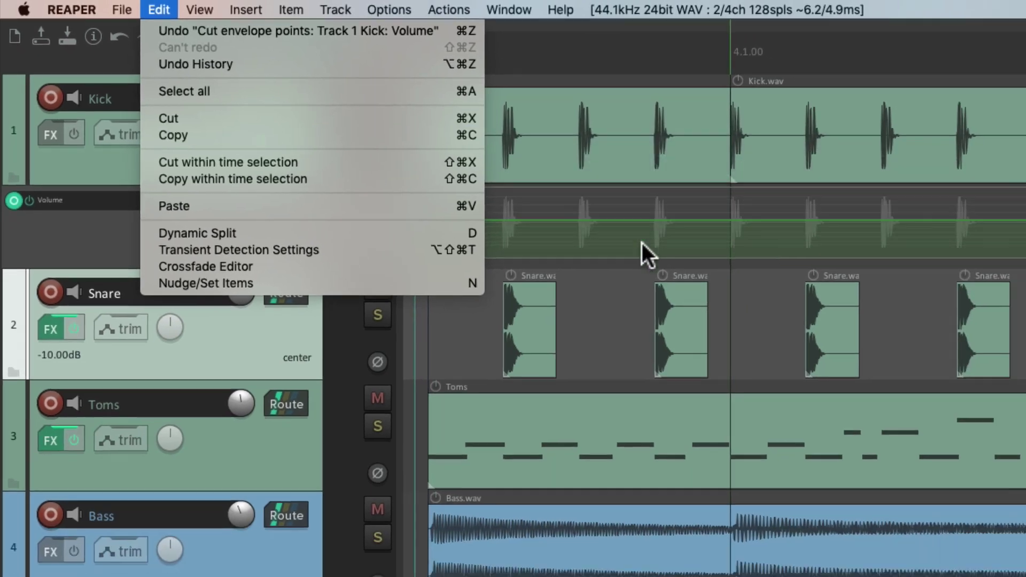
click(668, 349)
click(265, 143)
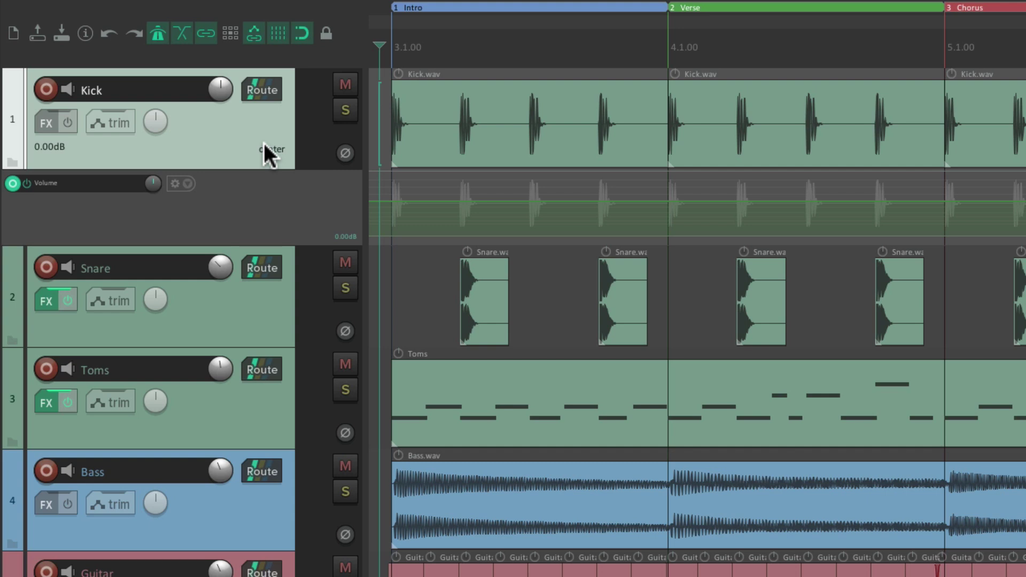
key(super+v)
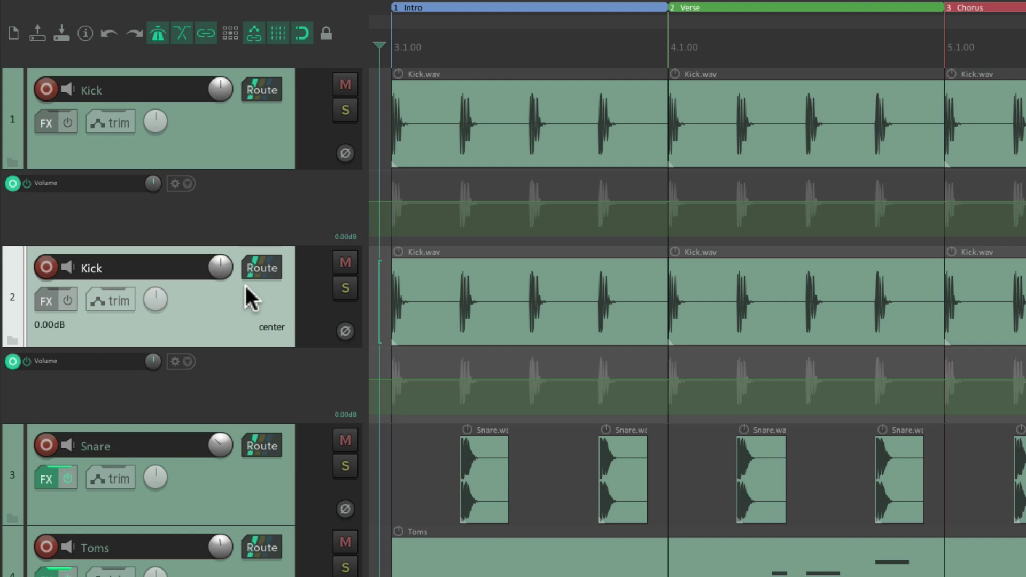
key(super+z)
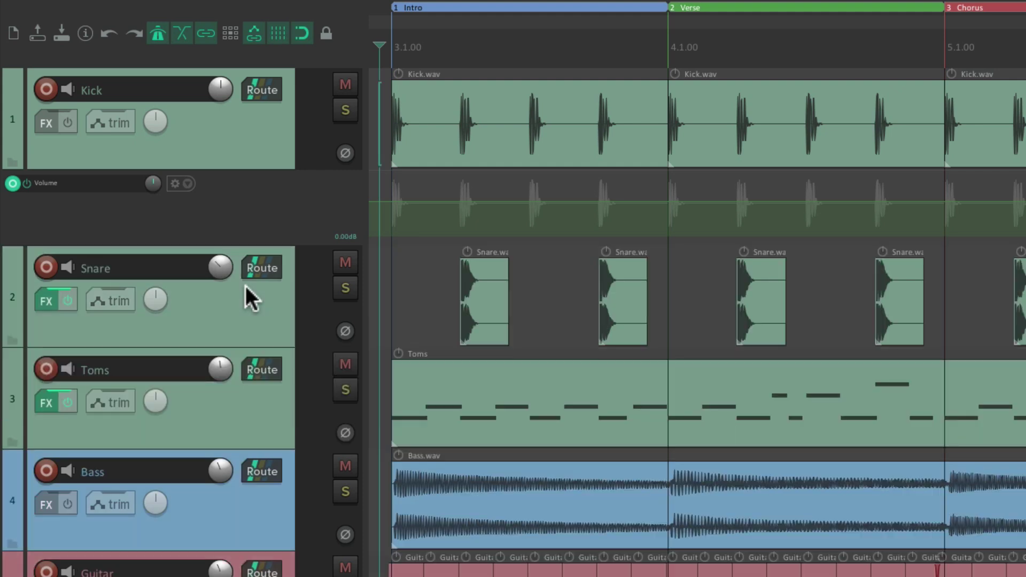
Copy the first Snare item, paste it between the first and second Snare items in the Intro, and undo the paste.
click(477, 276)
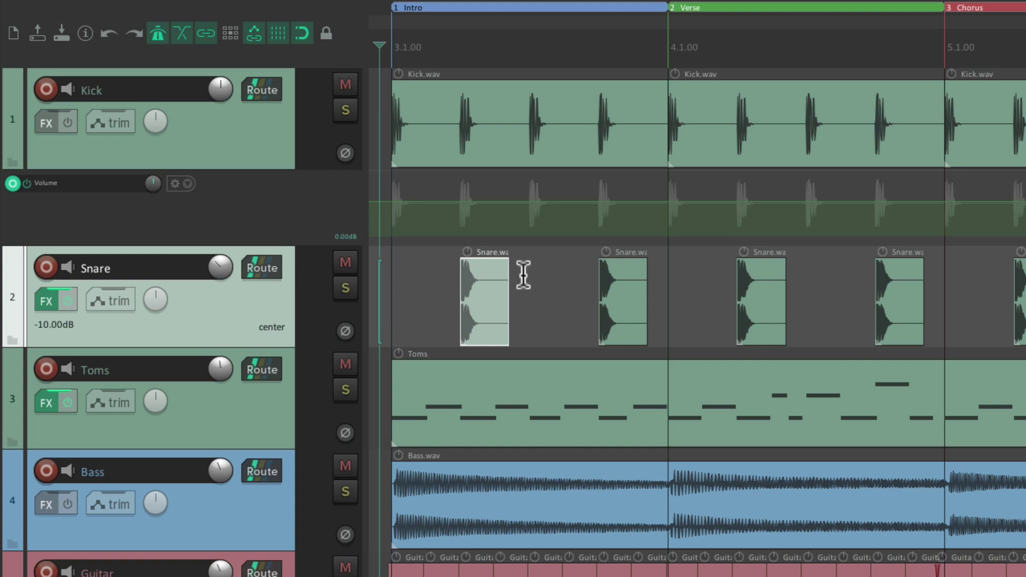
click(537, 278)
key(super+v)
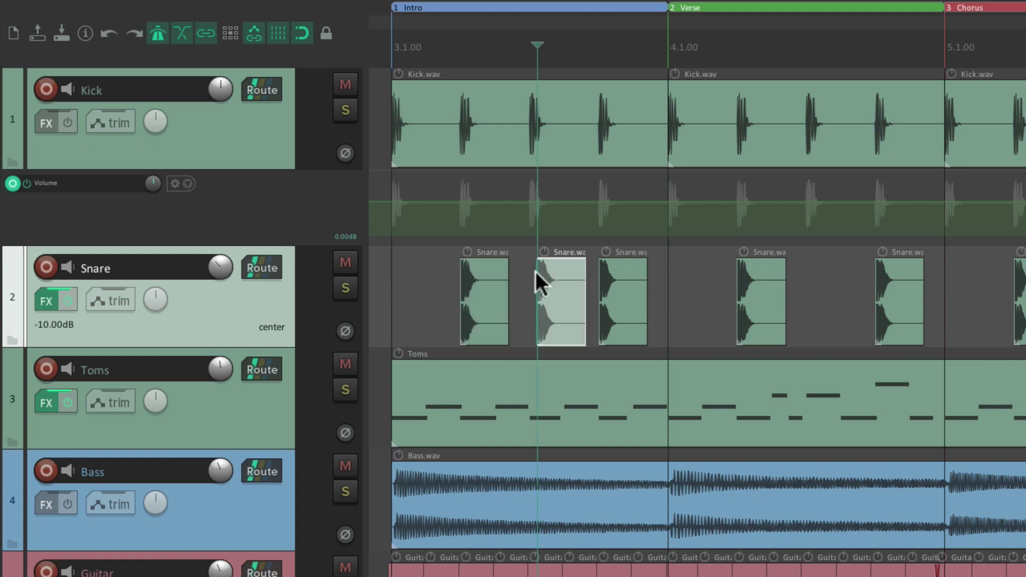
key(super+z)
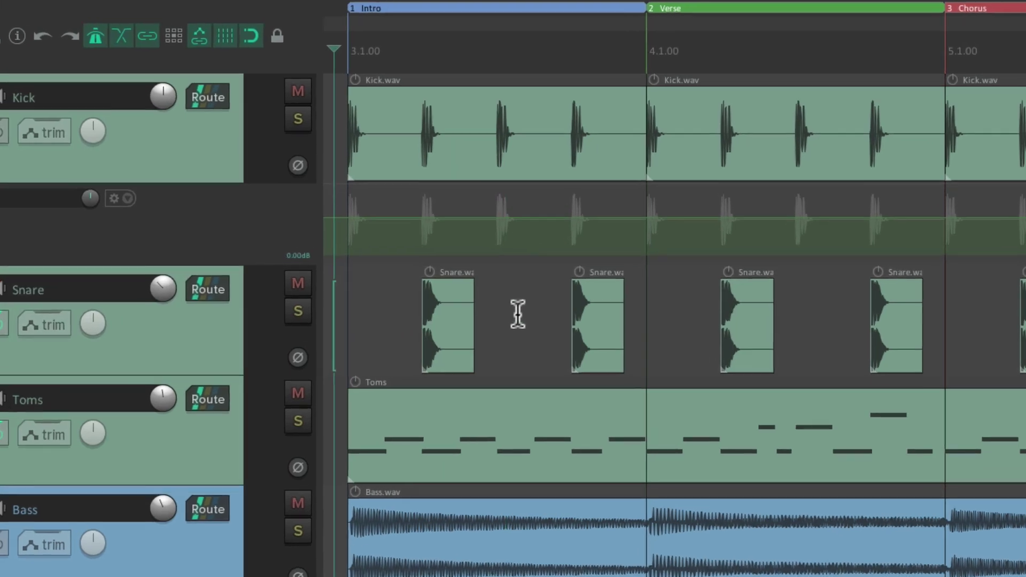
Draw a freehand rising and falling curve on the Kick track's volume envelope from mid-Intro into the early Verse.
drag(508, 216, 533, 201)
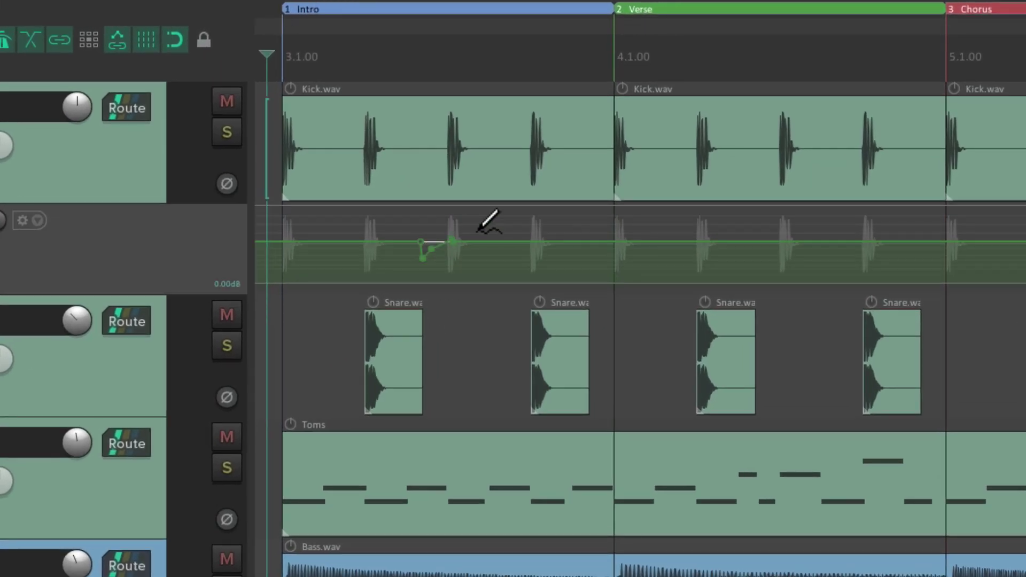
drag(478, 232, 692, 268)
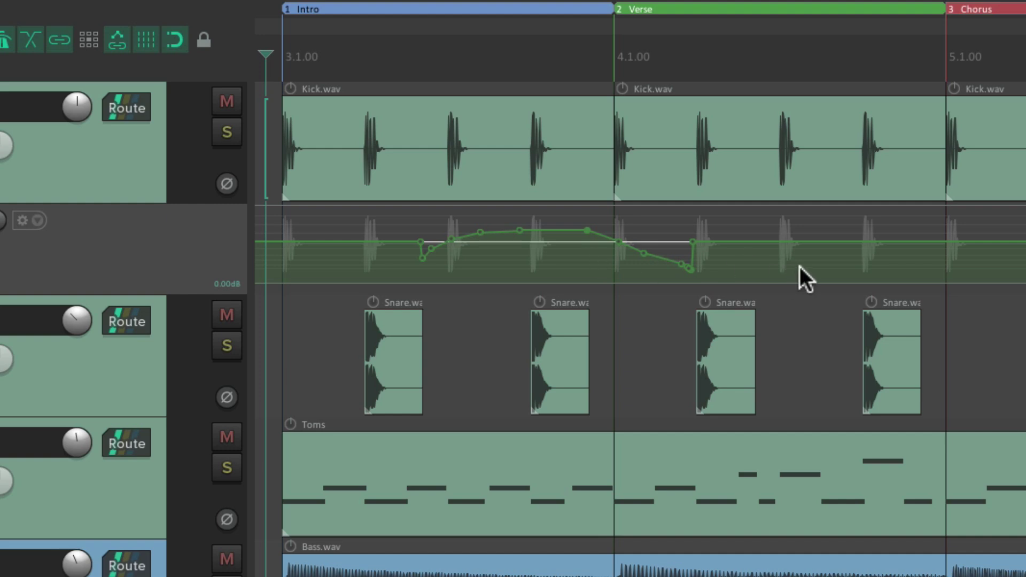
Paste a copy of the late-Intro Kick volume point into the middle of the Verse, and undo the paste.
click(777, 259)
drag(777, 259, 776, 268)
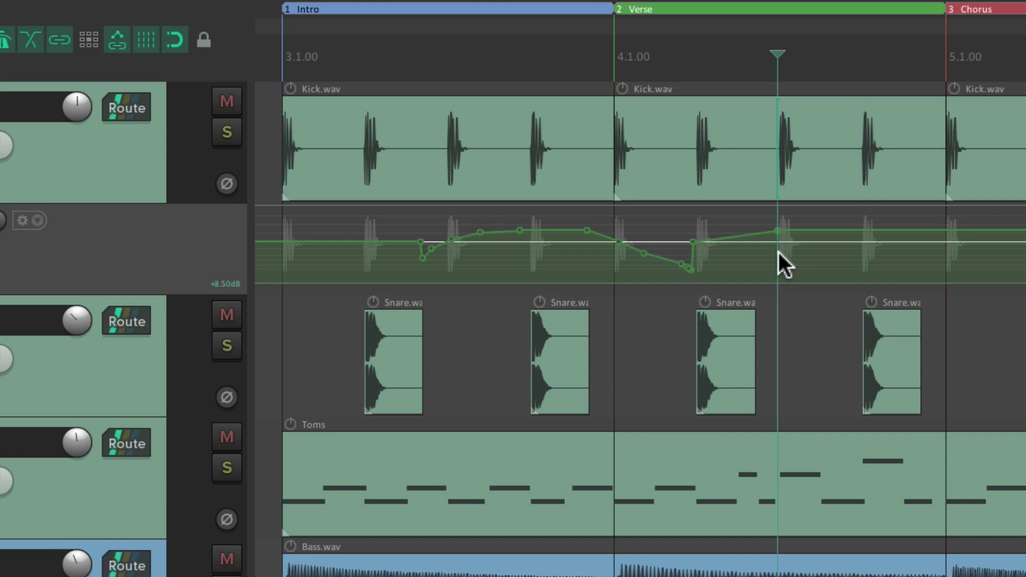
key(ctrl+z)
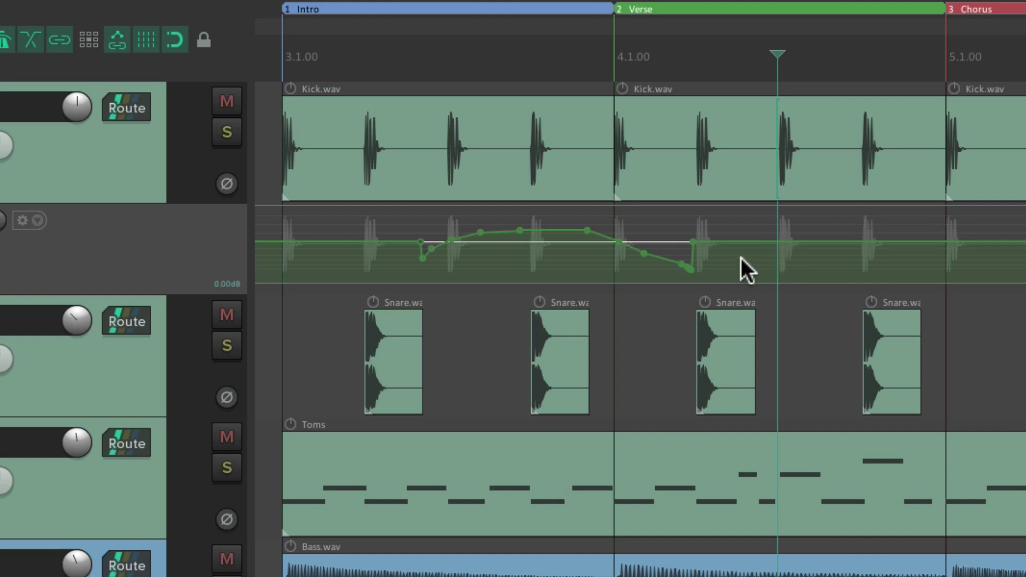
Cut the last Kick volume point in the Intro and paste it near the middle of the Verse.
key(Home)
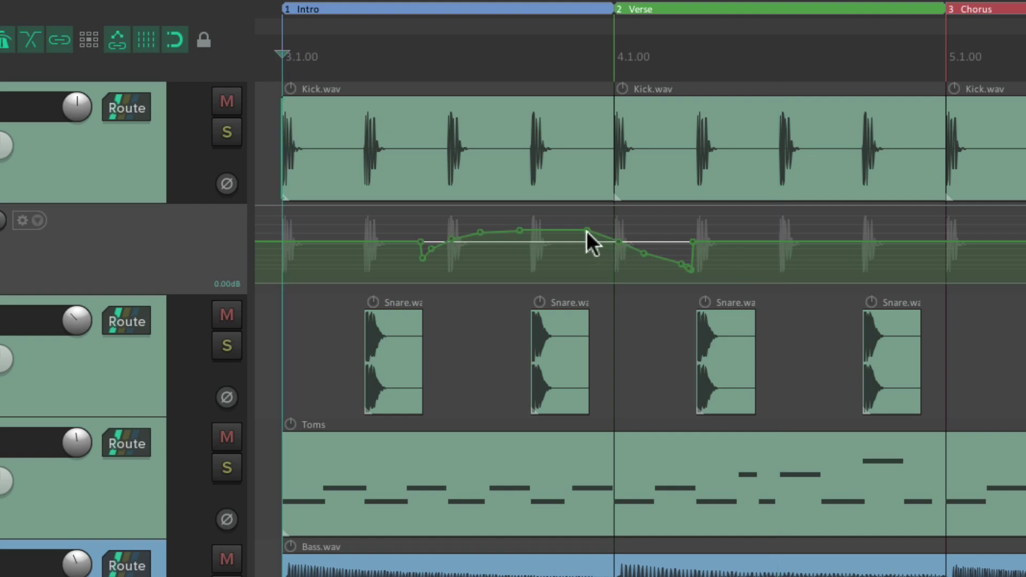
key(ctrl+z)
click(756, 262)
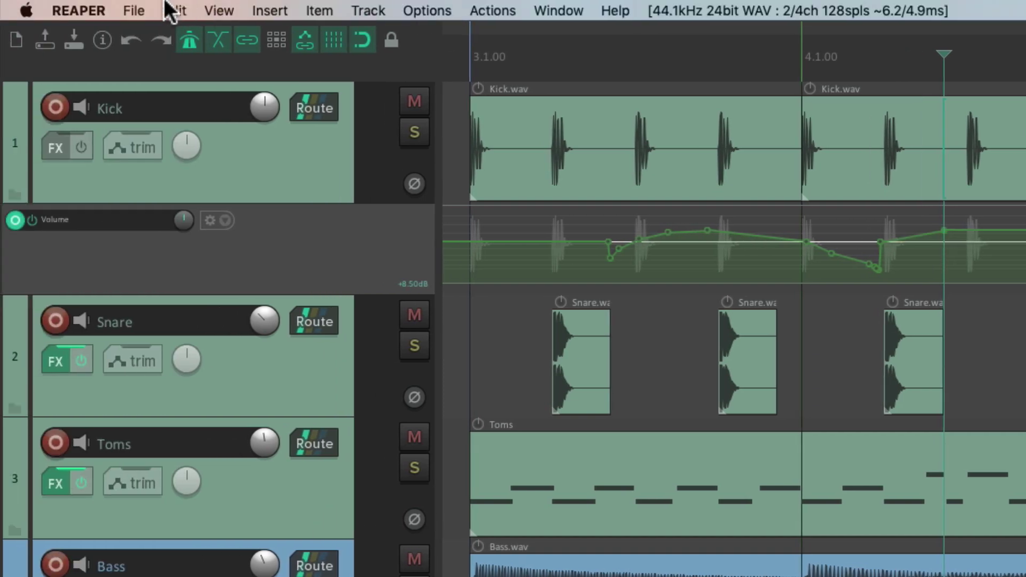
Cut the Intro and Verse Kick items within a time selection from late Intro to past mid-Verse, and undo the cut.
click(169, 8)
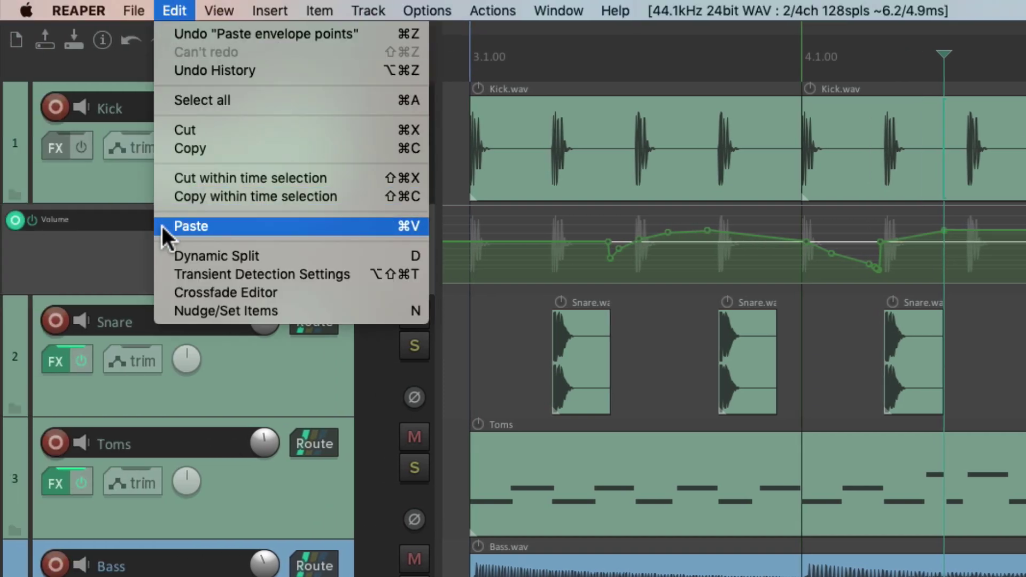
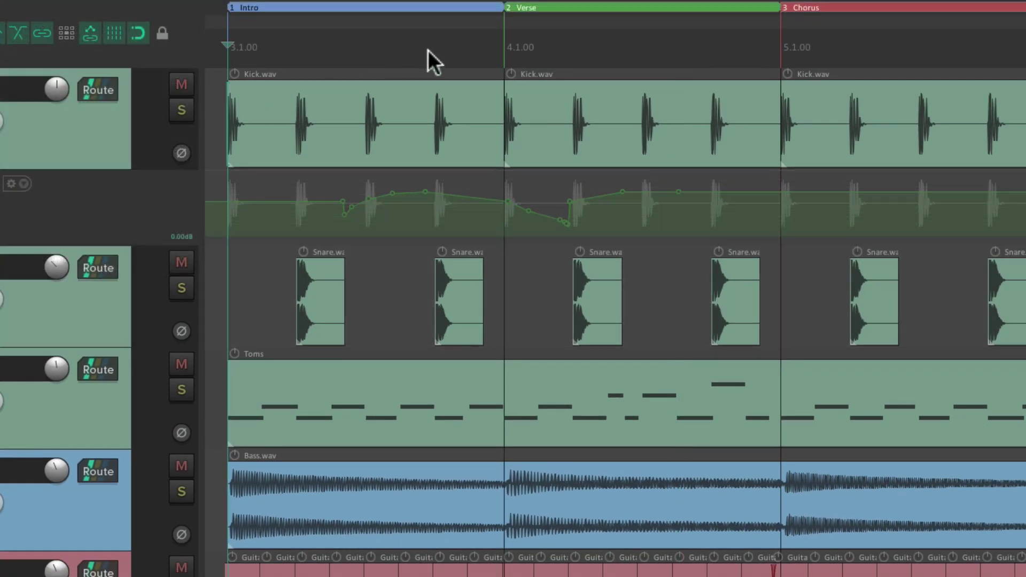
drag(428, 50, 667, 48)
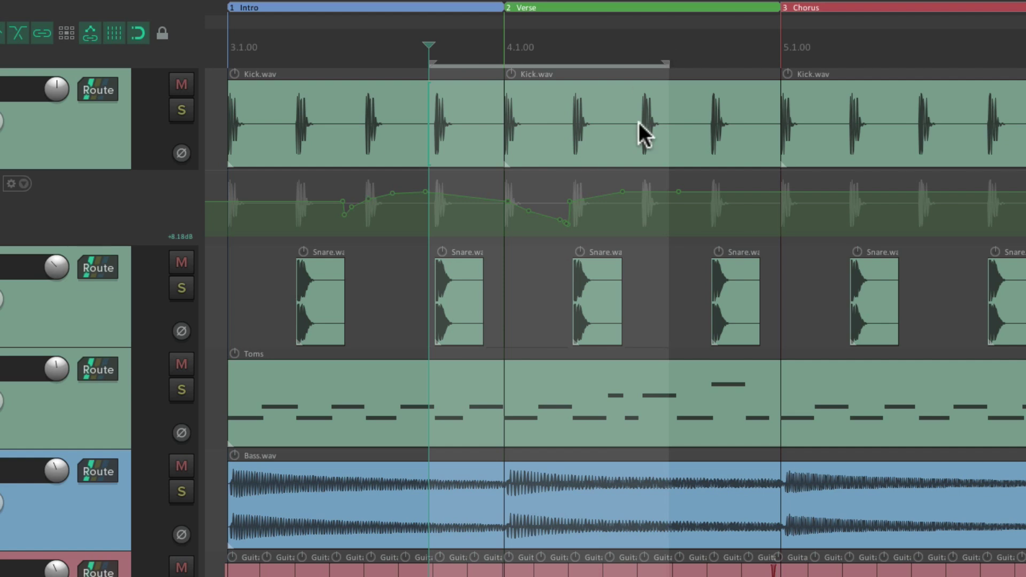
click(594, 96)
ctrl+click(481, 92)
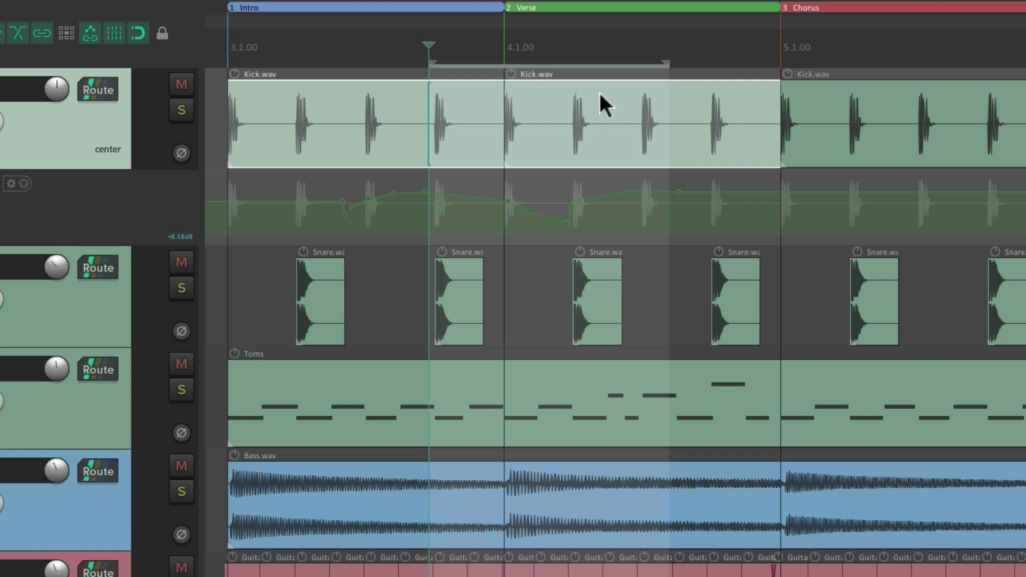
key(Delete)
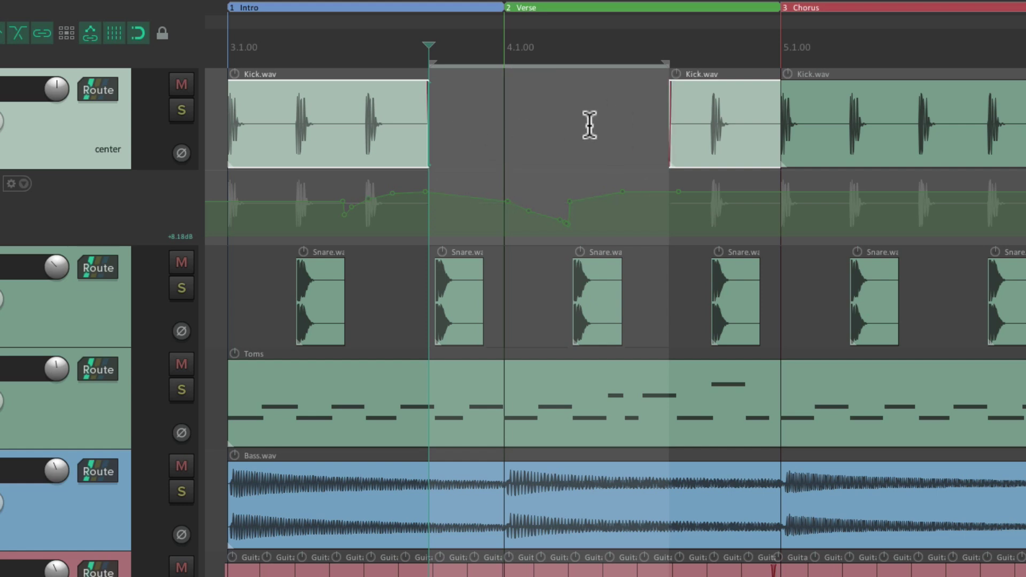
key(ctrl+z)
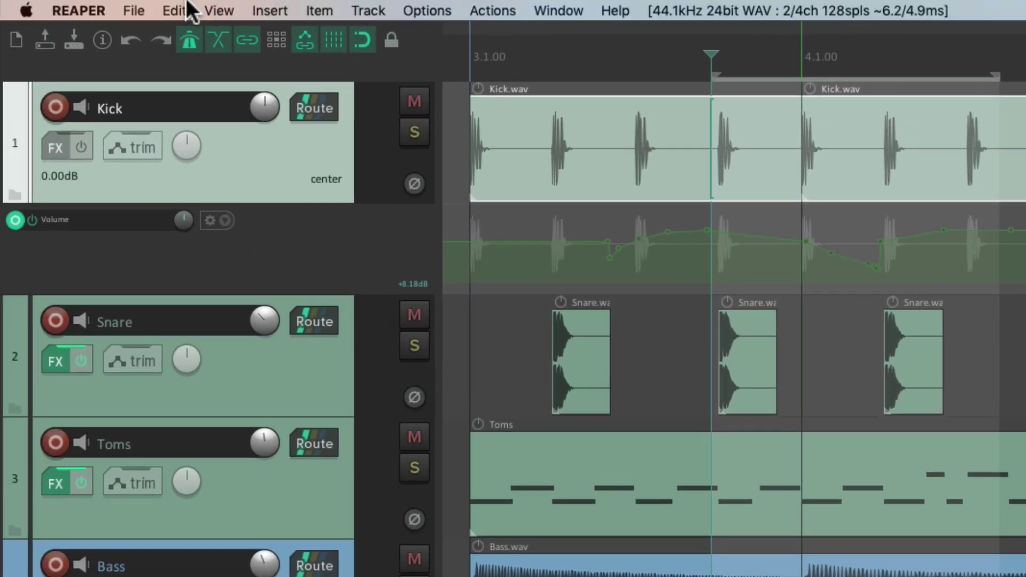
Copy the Intro and Verse Kick items within a late-Intro to mid-Verse time selection and paste them on the Kick track shortly after 7.1.00.
click(176, 11)
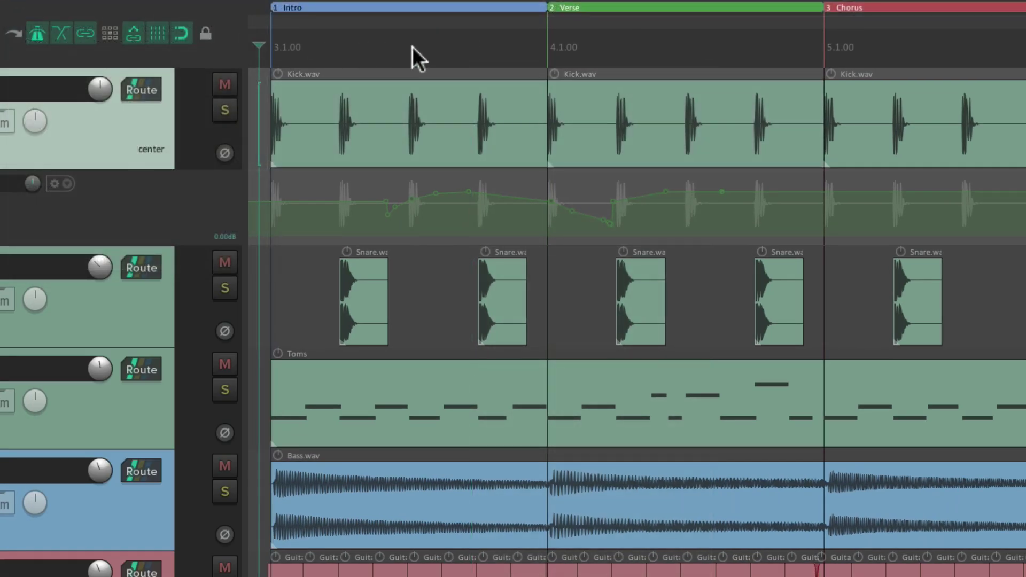
drag(451, 54, 667, 52)
click(634, 121)
ctrl+click(523, 96)
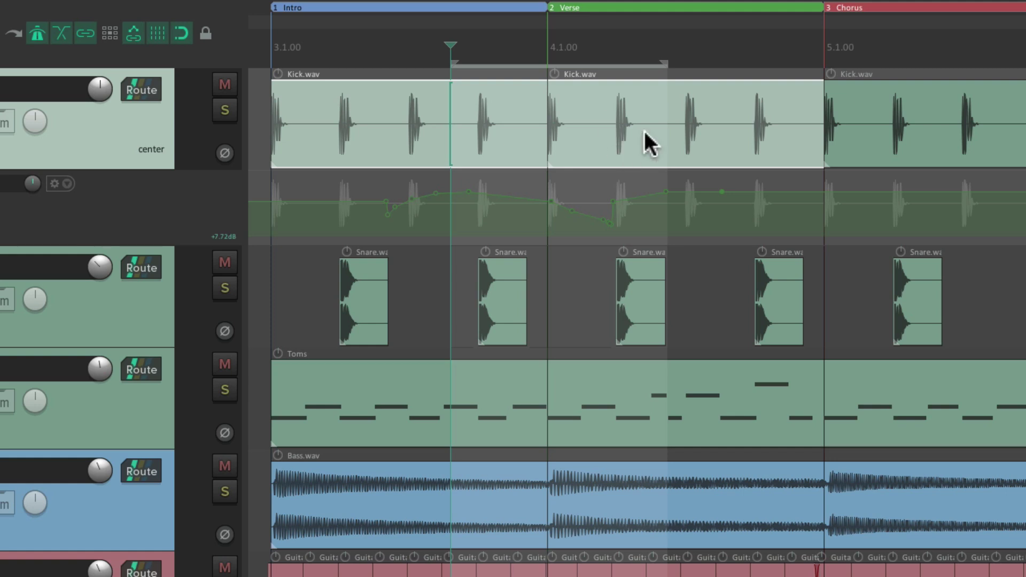
key(End)
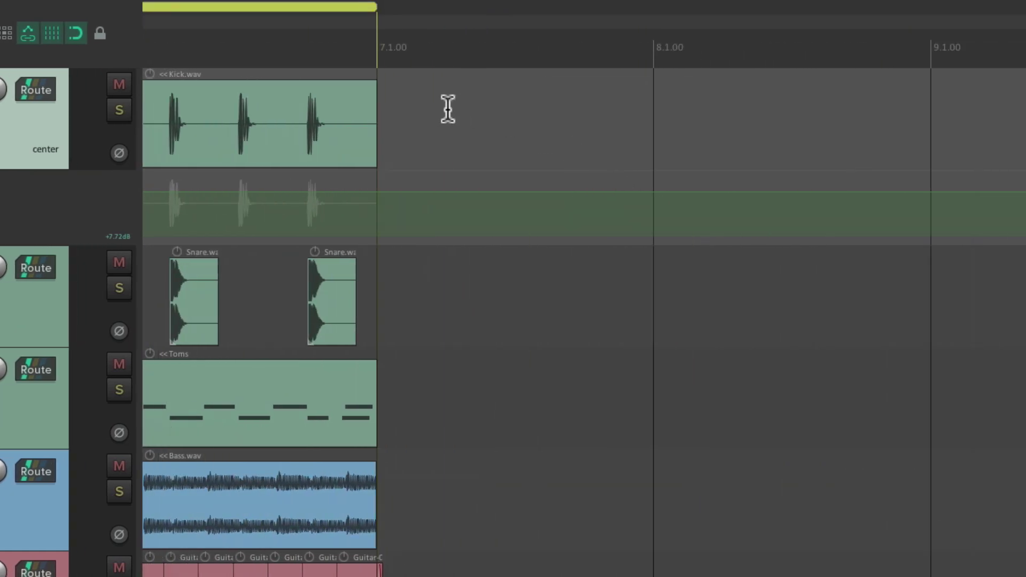
click(448, 109)
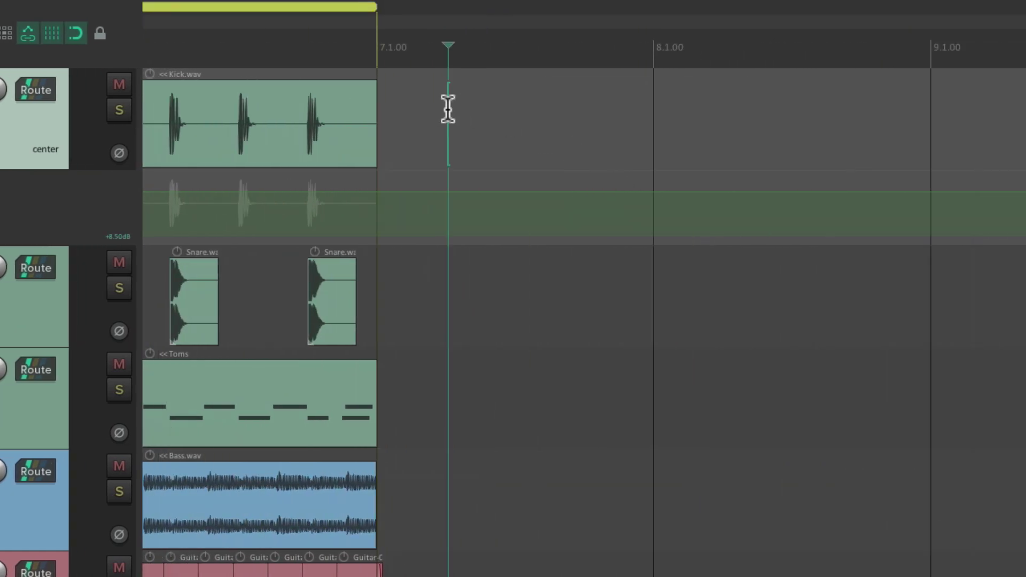
key(ctrl+v)
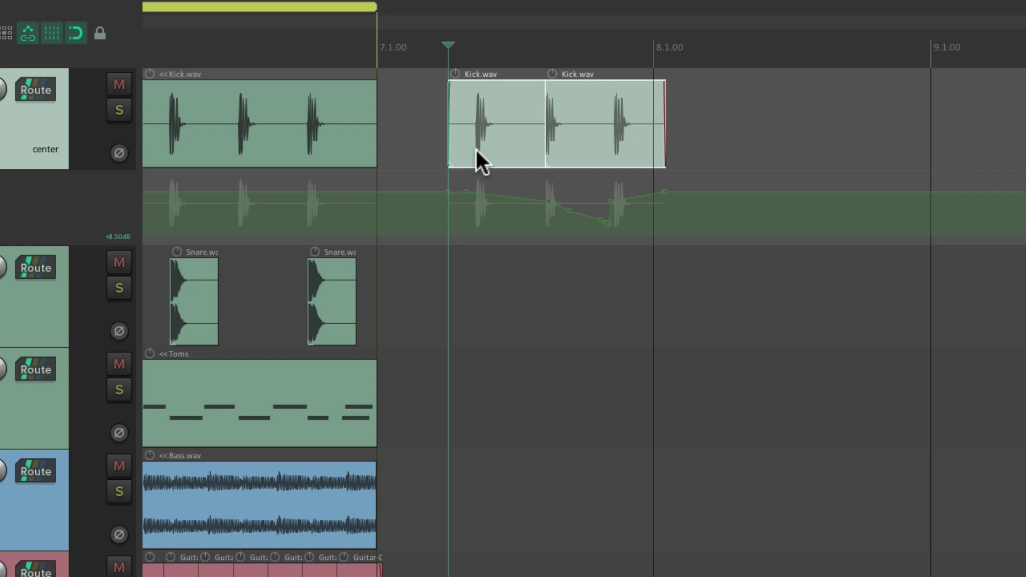
key(Home)
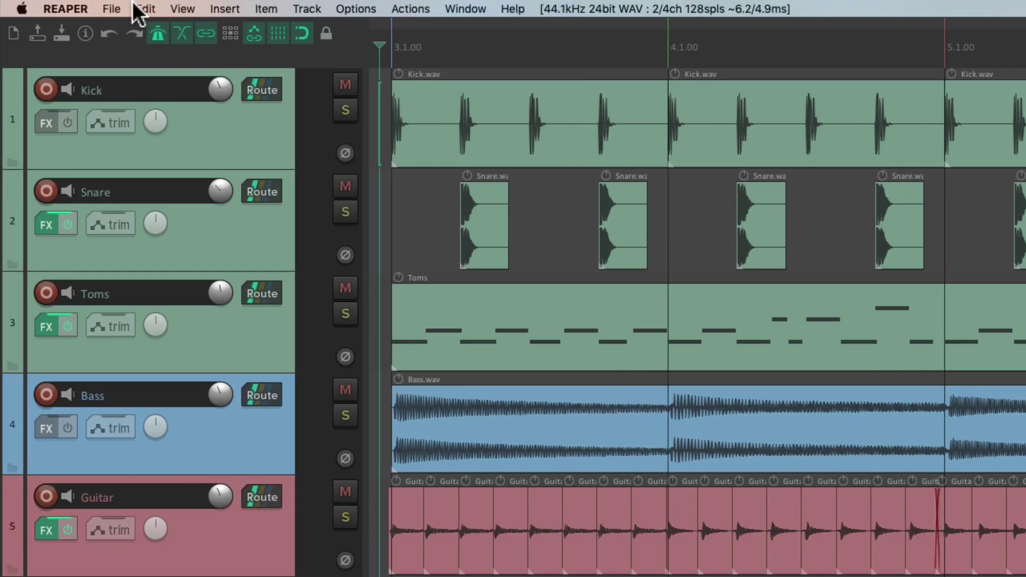
click(141, 8)
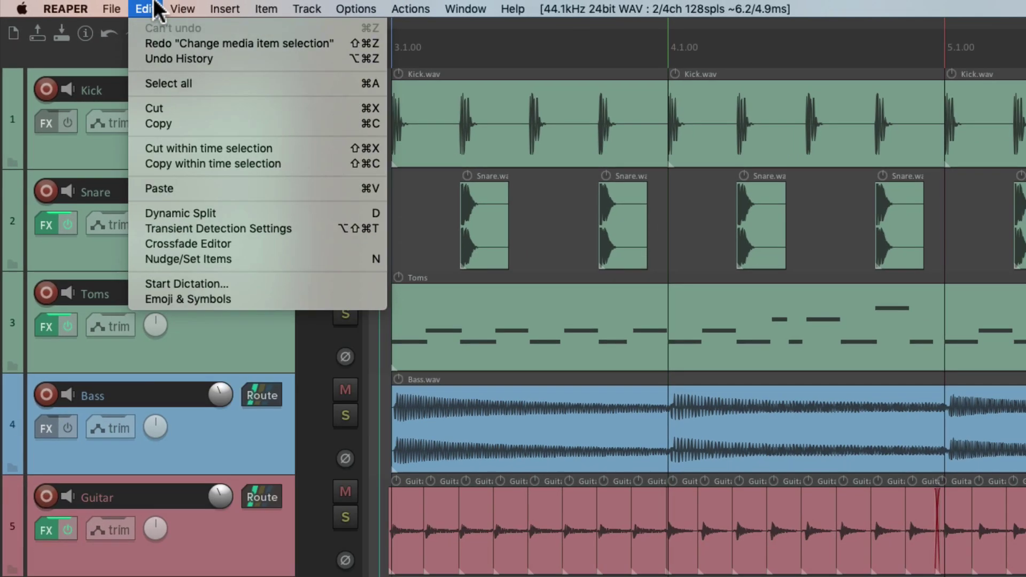
click(648, 212)
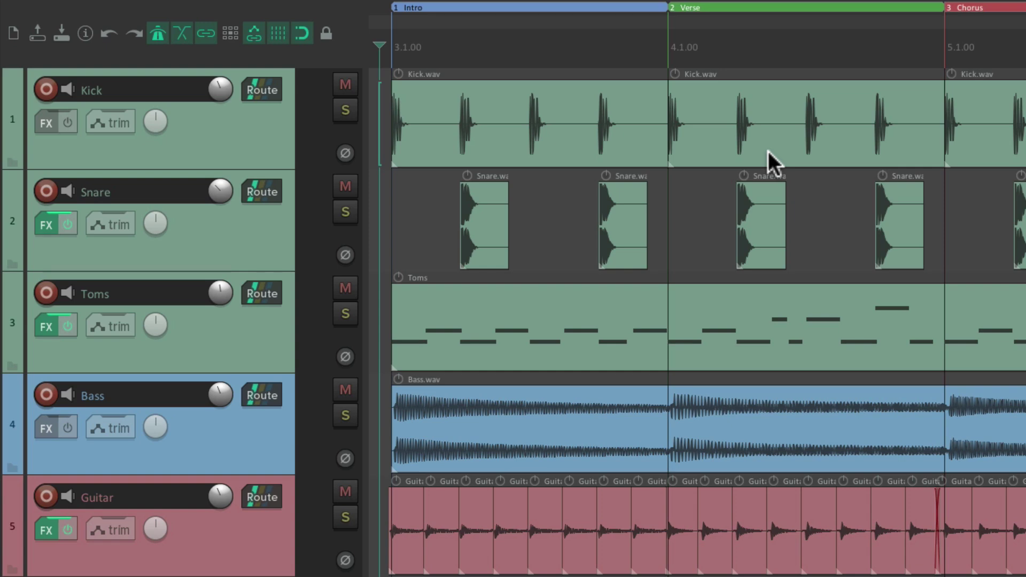
Review the Dynamic split items options for split points, gate and action, and bring up the transient sensitivity settings.
key(d)
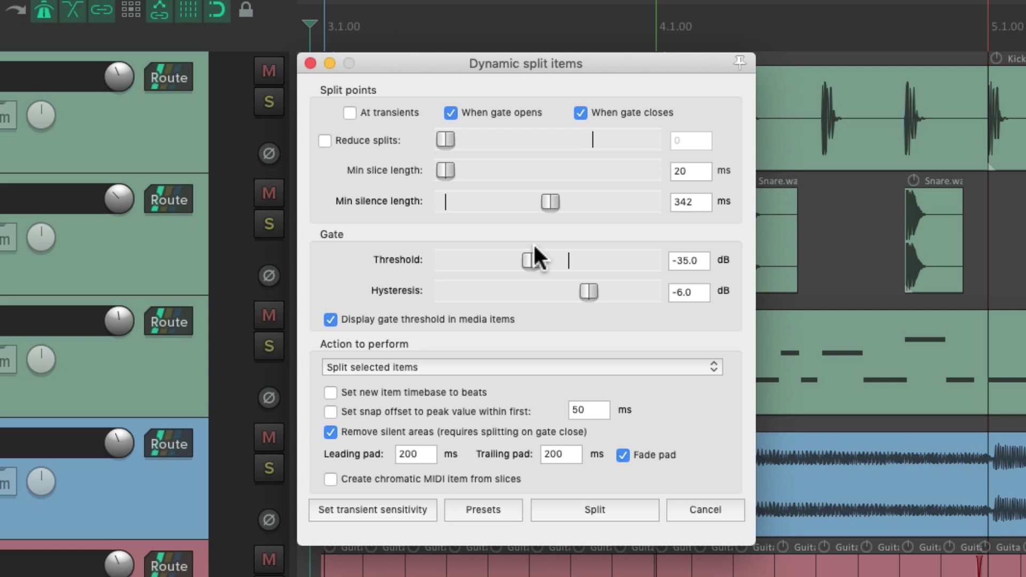
click(408, 510)
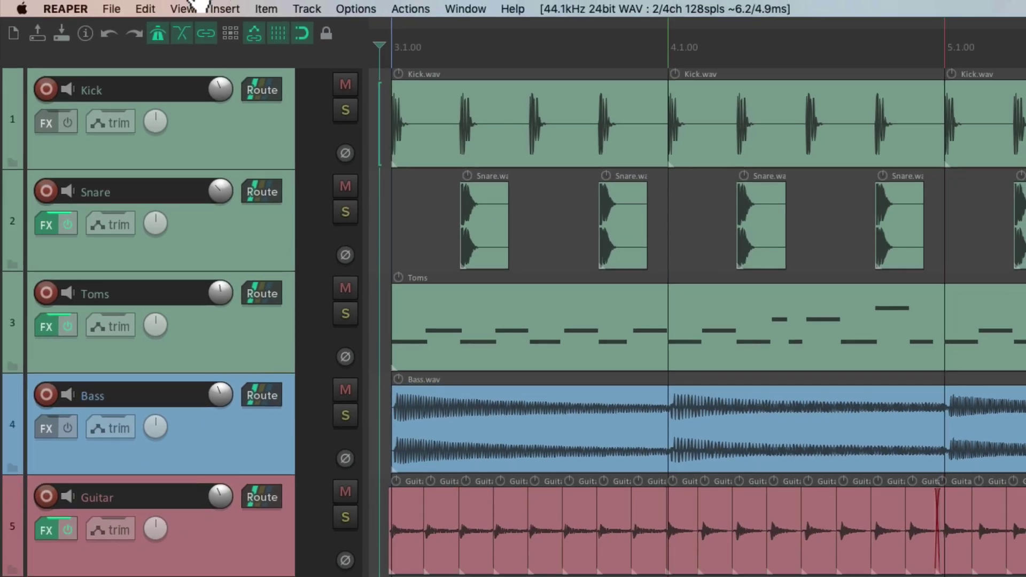
Inspect the Transient Detection Settings, close them, and check the transient sensitivity option in Dynamic split items.
click(142, 9)
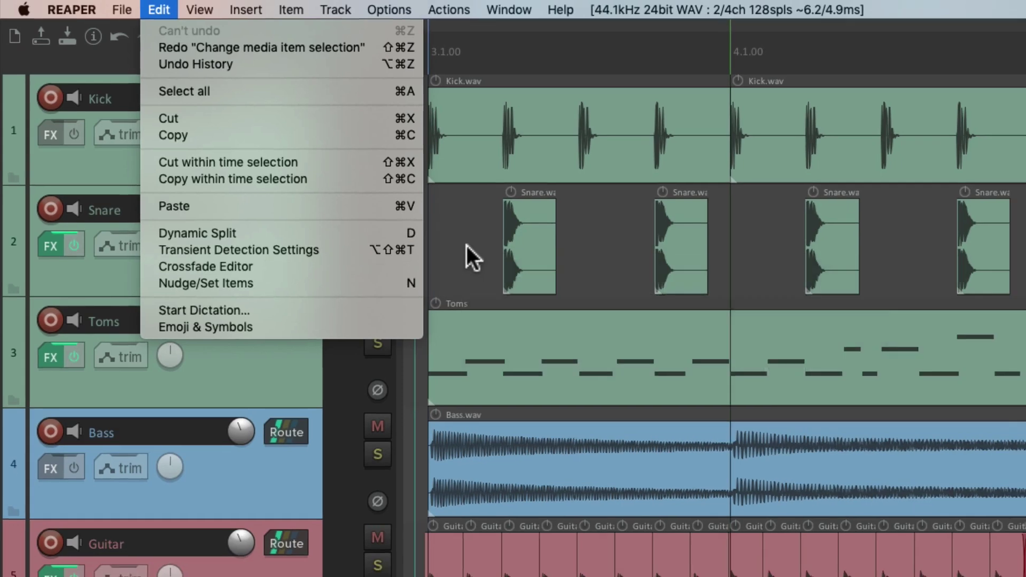
click(521, 274)
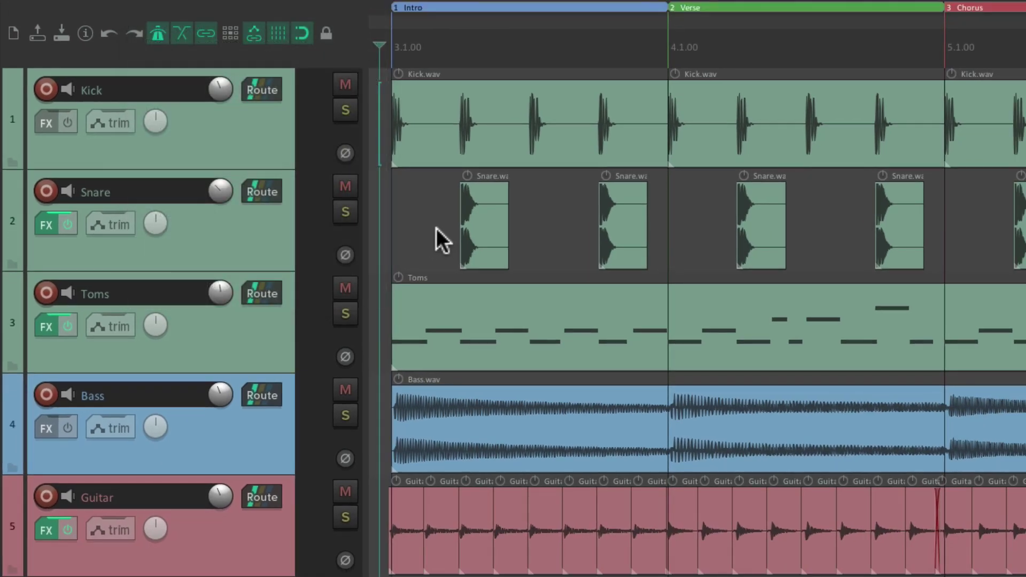
key(alt+shift+super+t)
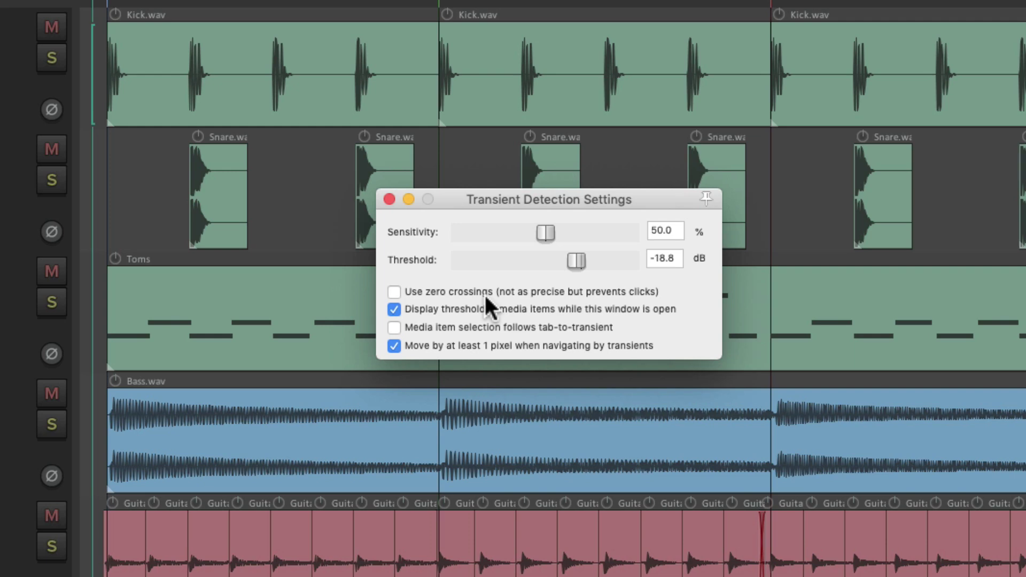
key(Escape)
key(d)
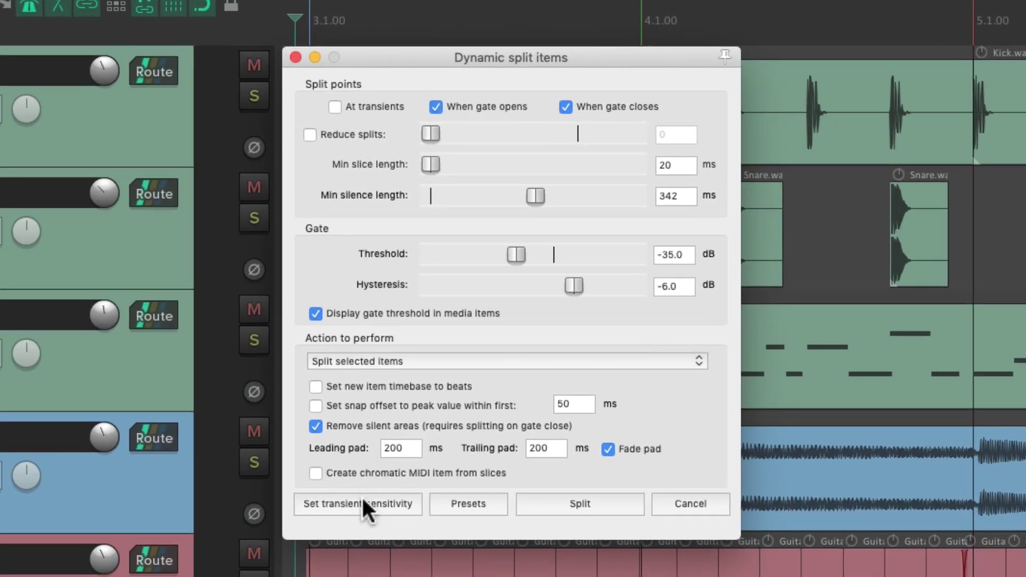
key(Escape)
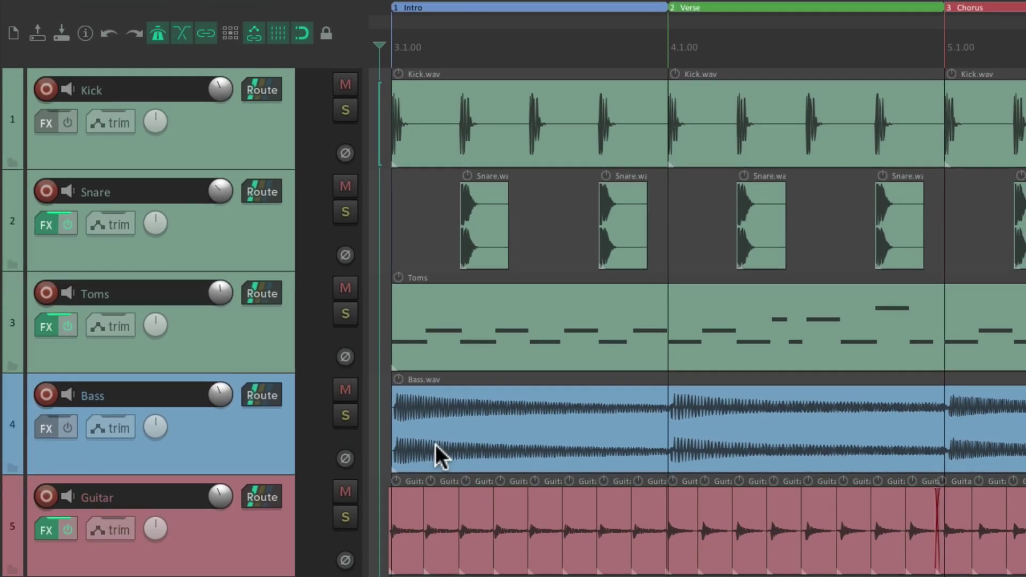
Examine the Nudge/set items options for the mode, the item property such as right trim, and the unit.
click(145, 7)
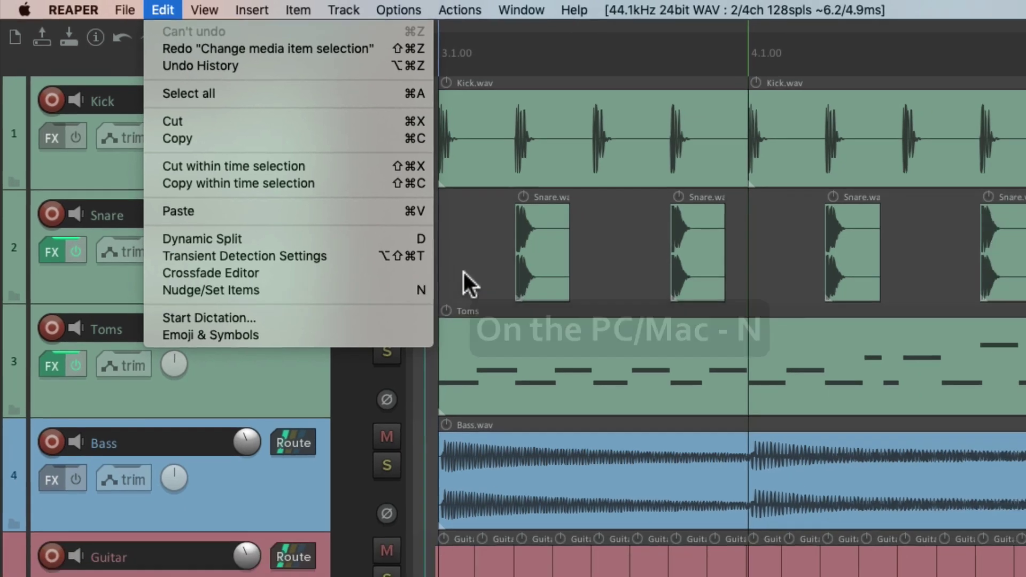
click(580, 363)
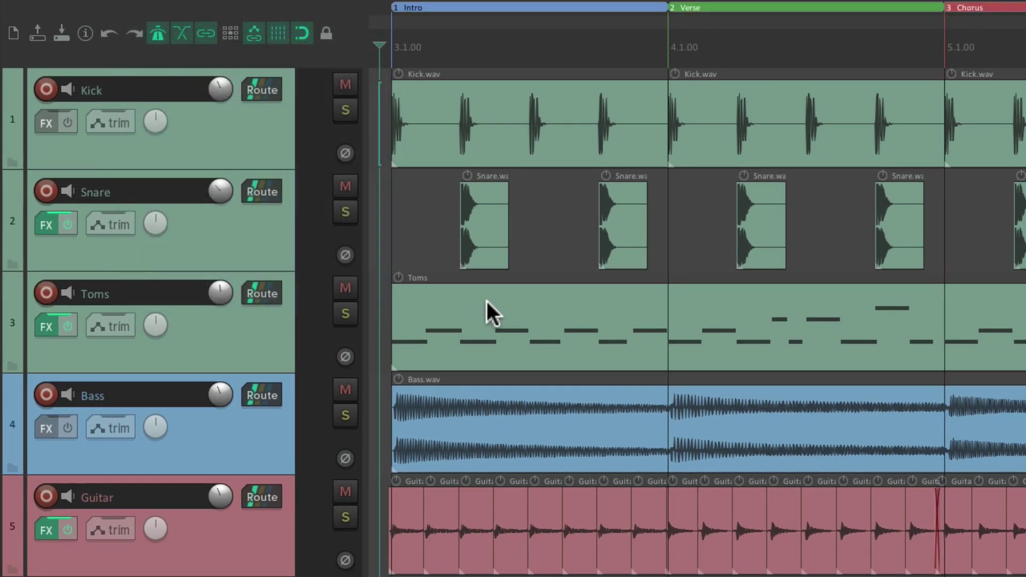
key(n)
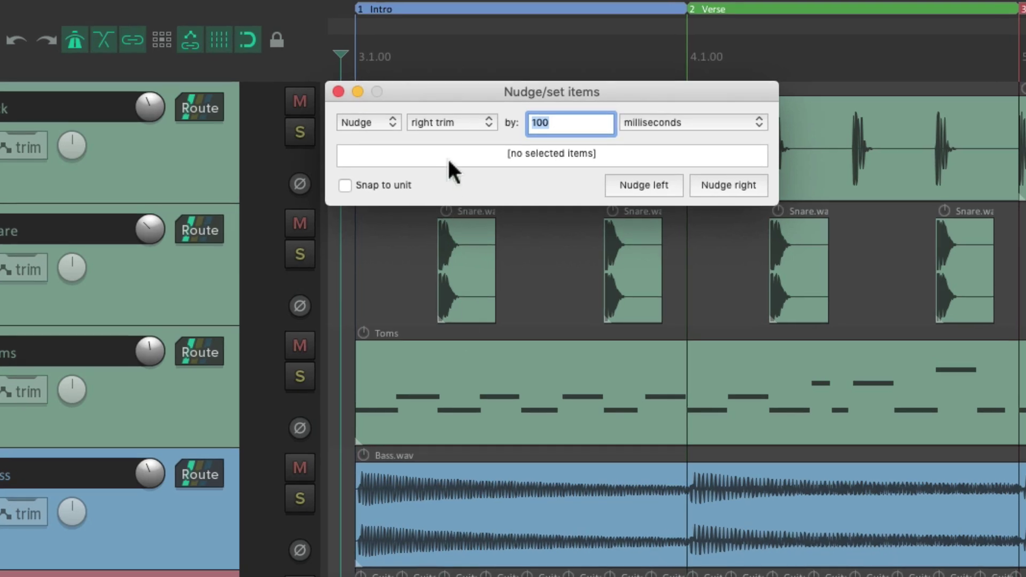
click(376, 123)
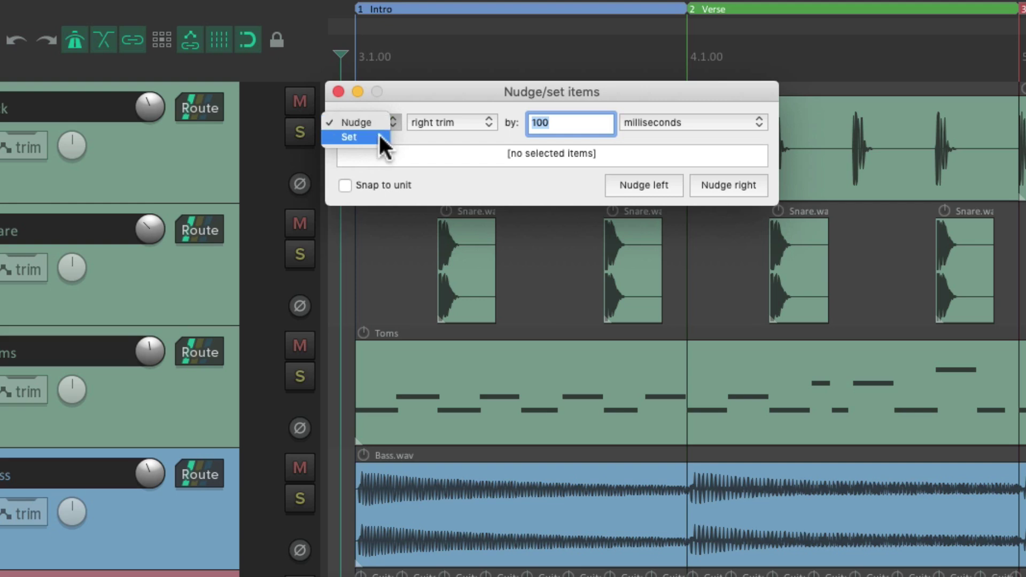
click(378, 119)
click(481, 119)
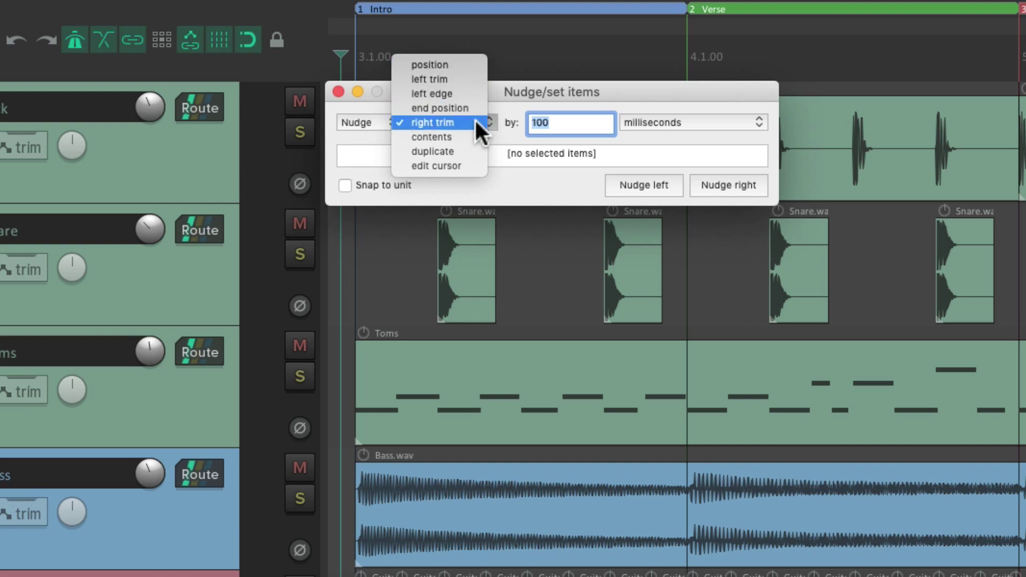
click(508, 140)
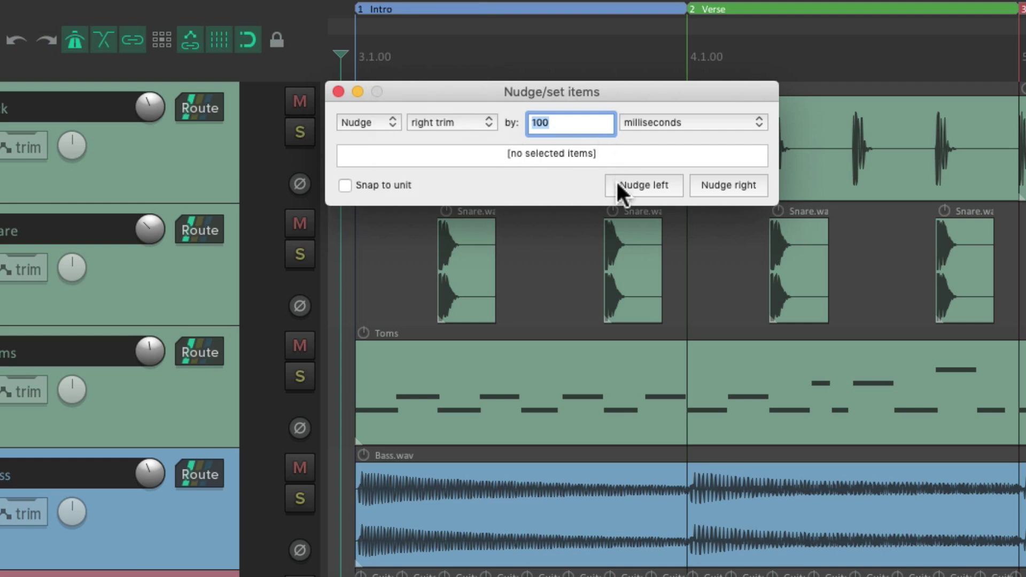
click(713, 124)
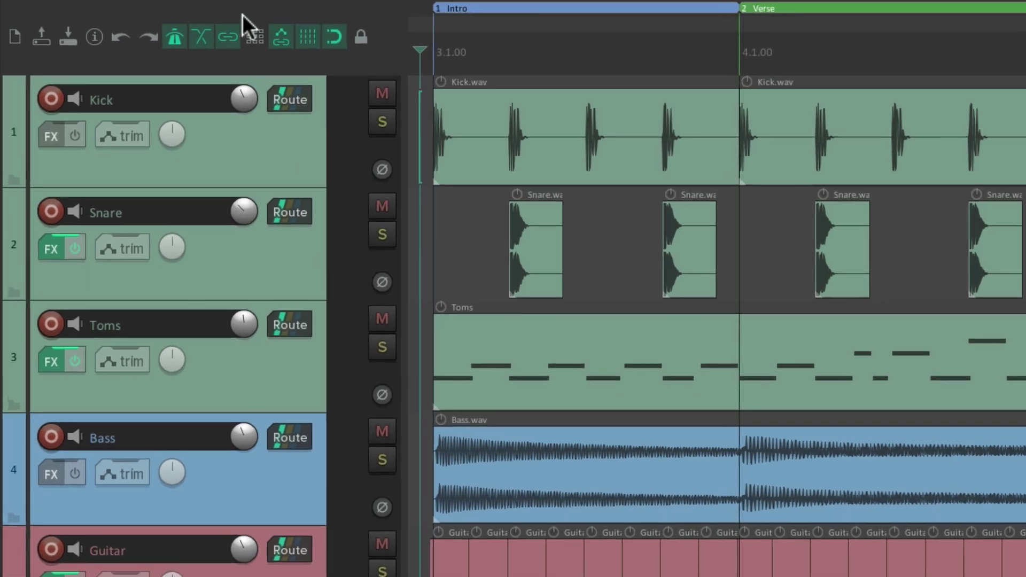
Close the Nudge/set items dialog and look over the available Edit commands once more.
click(141, 8)
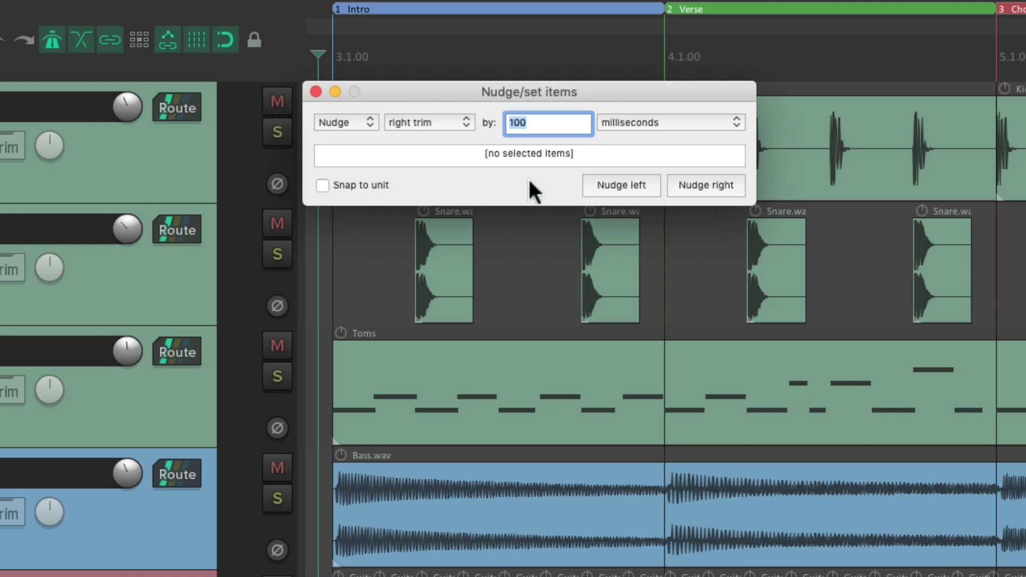
key(Escape)
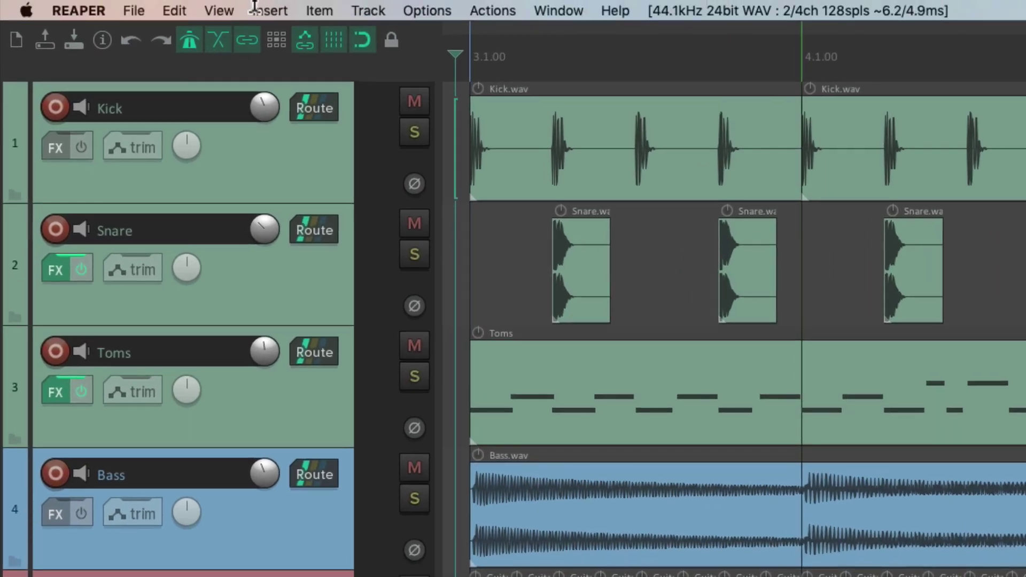
click(172, 11)
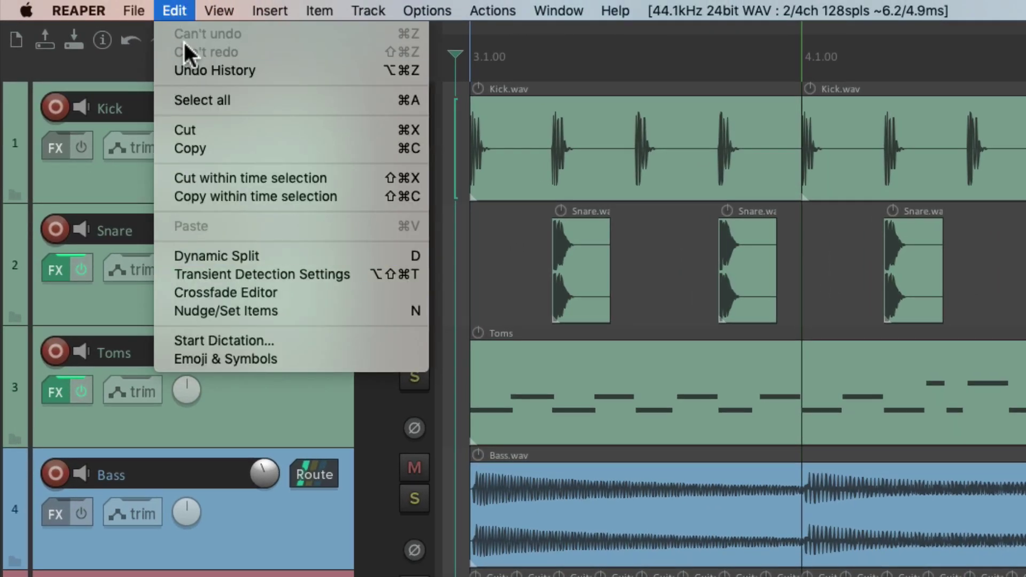